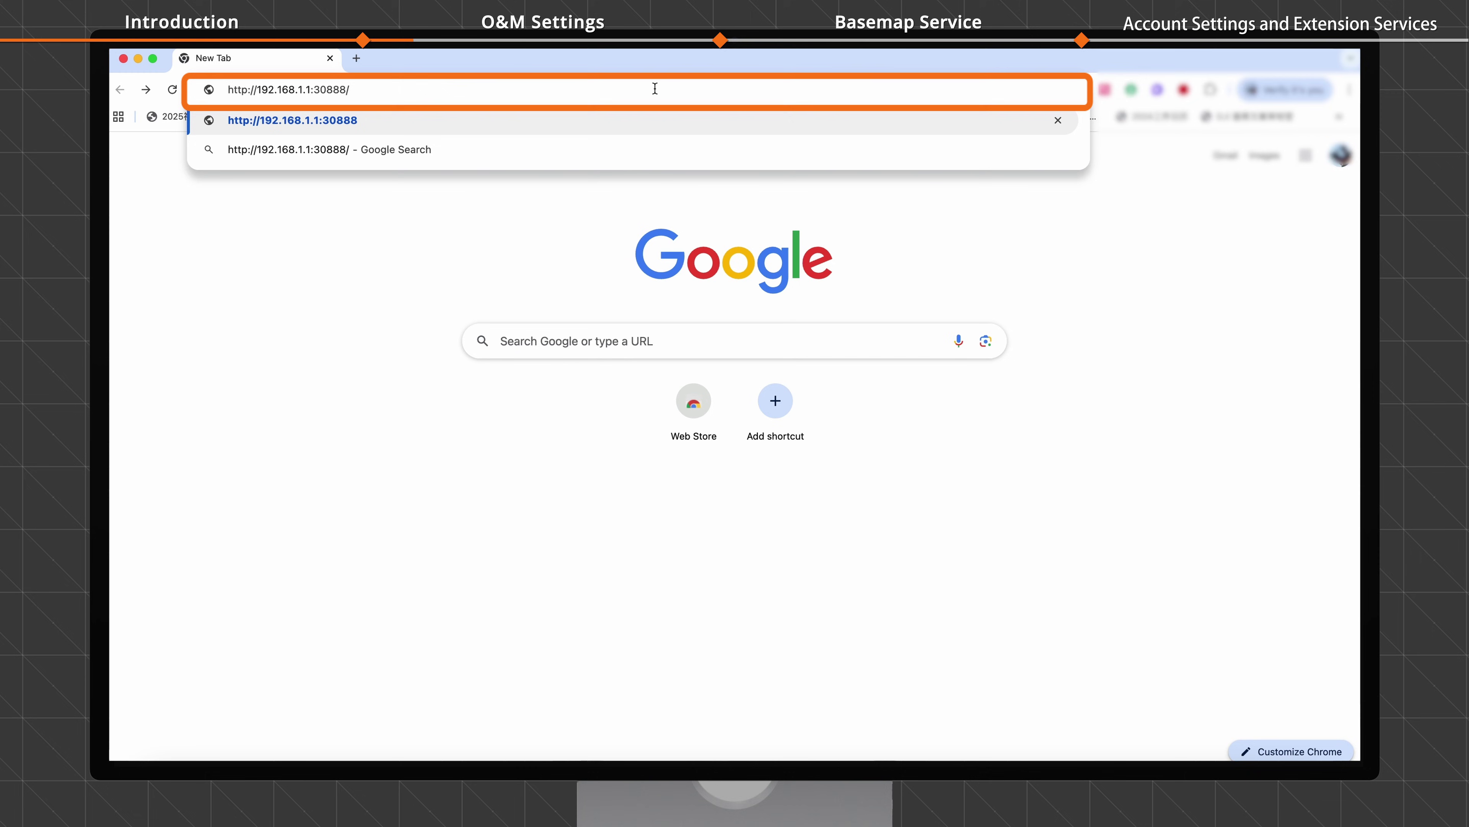
key("Return")
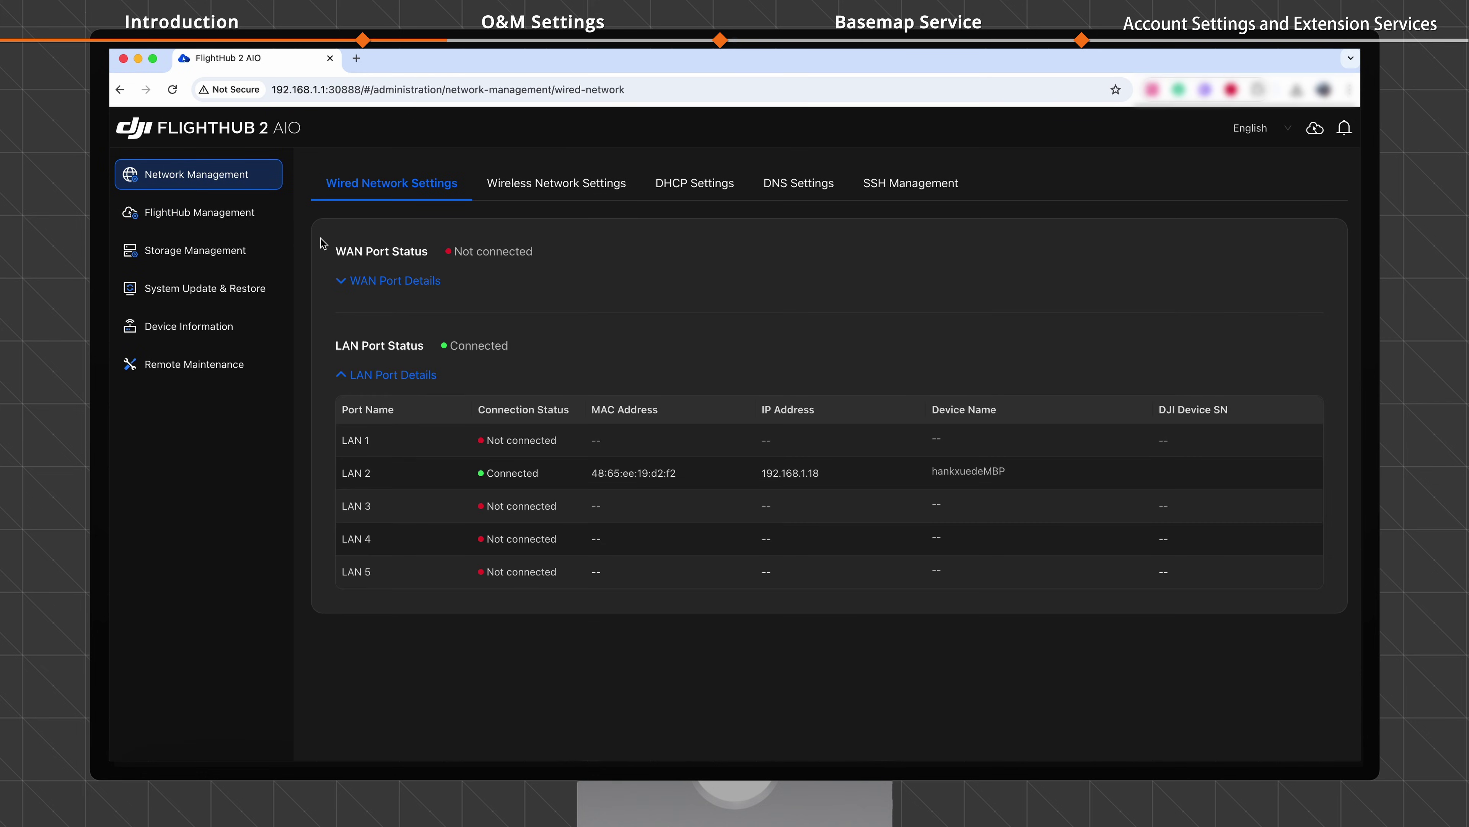
Go to FlightHub Management to view its O&M Settings, log retention and port table.
left_click(210, 219)
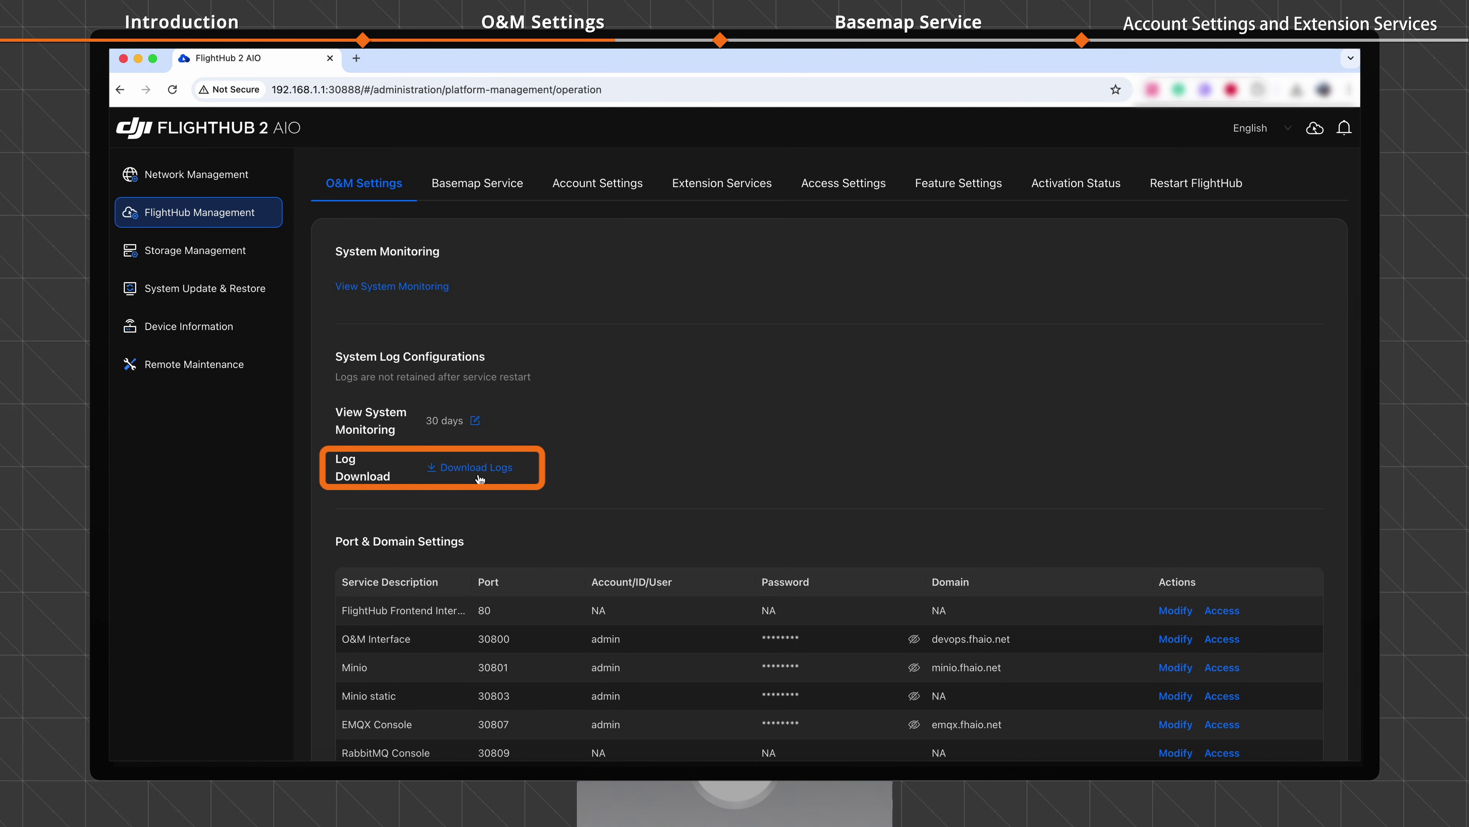
Reapply the O&M Interface port 30800 and domain devops.fhaio.net using the admin password, then access it.
left_click(1176, 639)
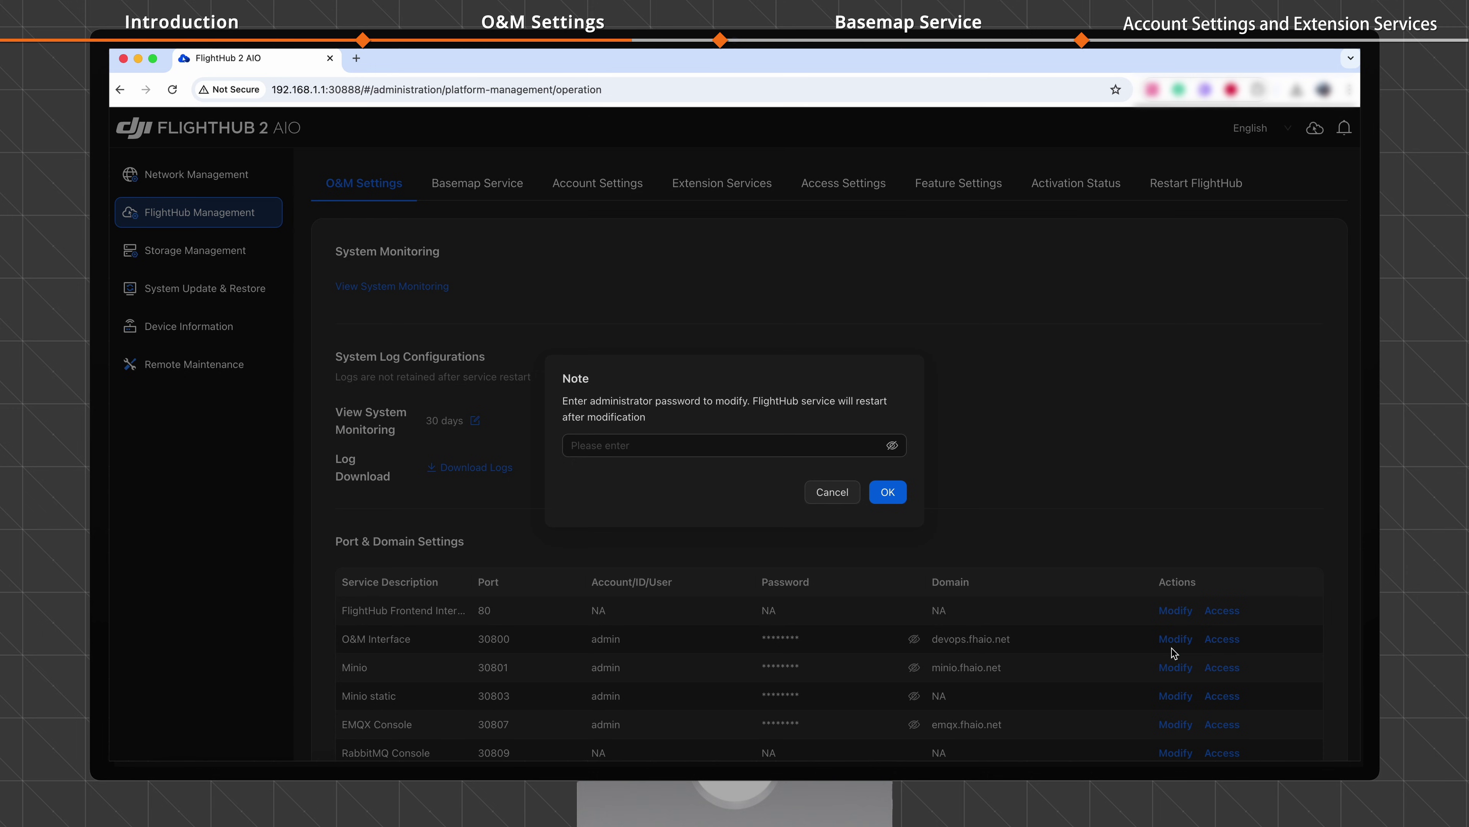
type("••••••••••")
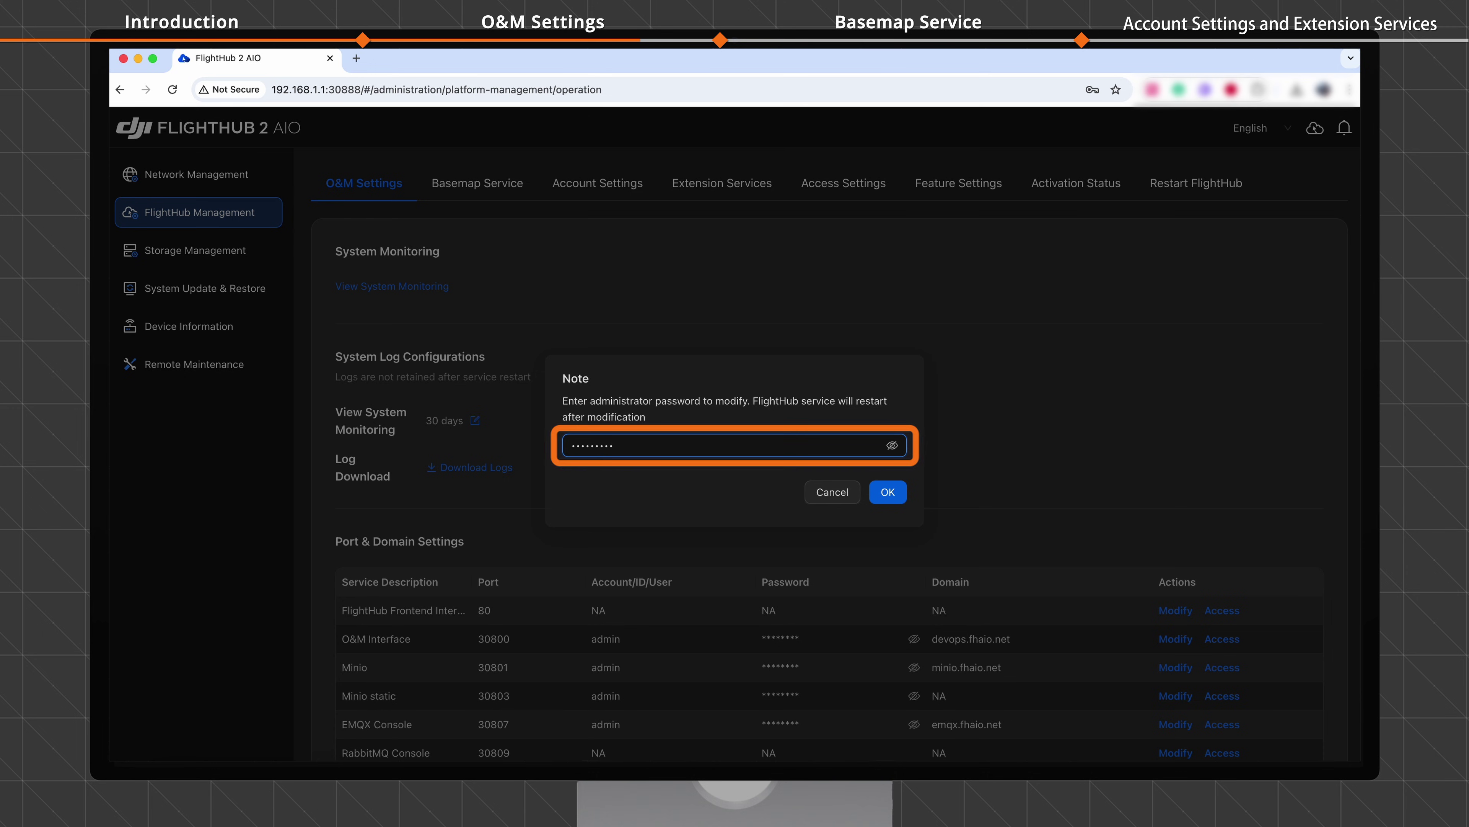
left_click(890, 494)
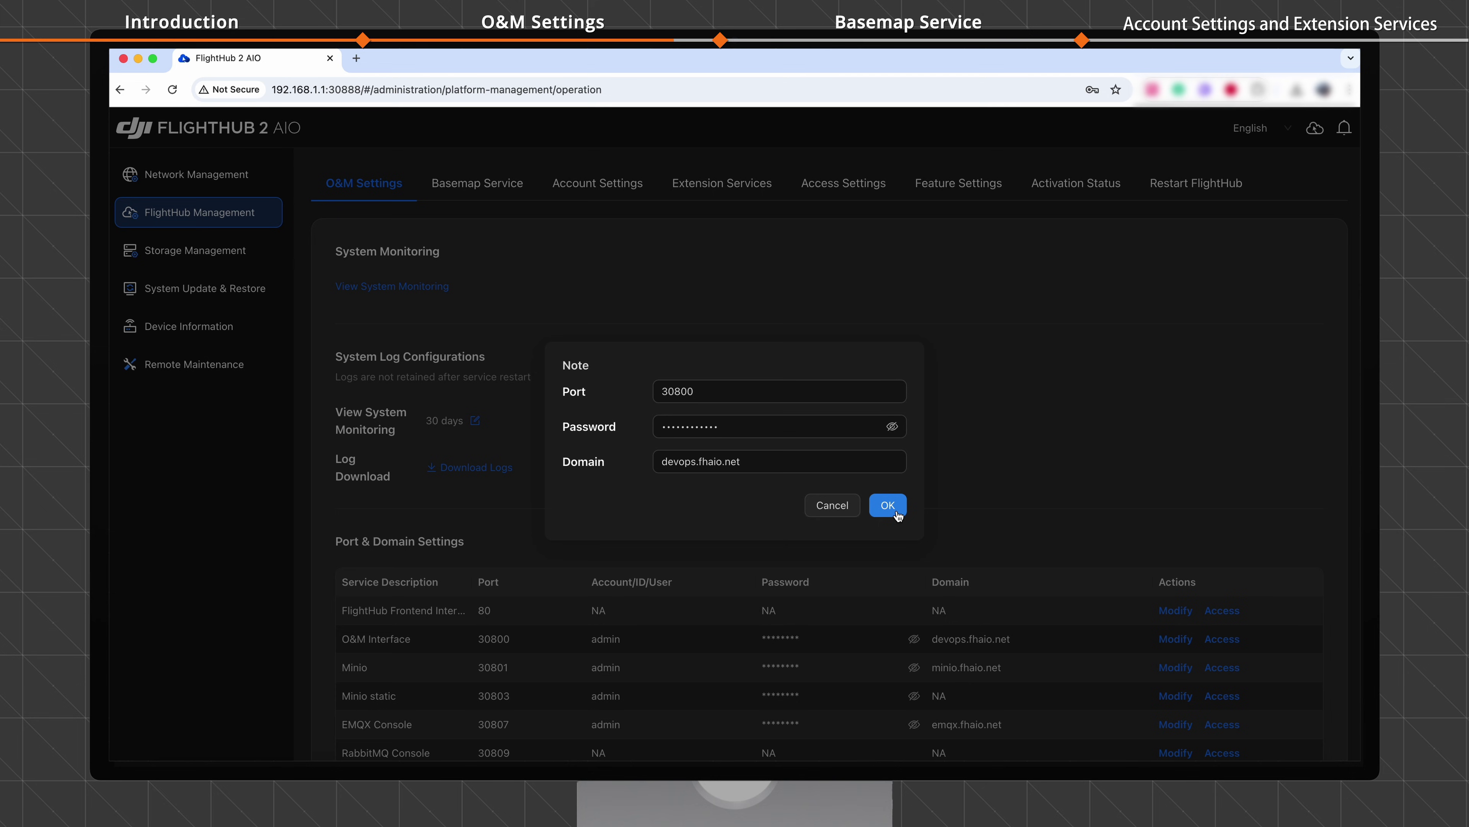
left_click(896, 511)
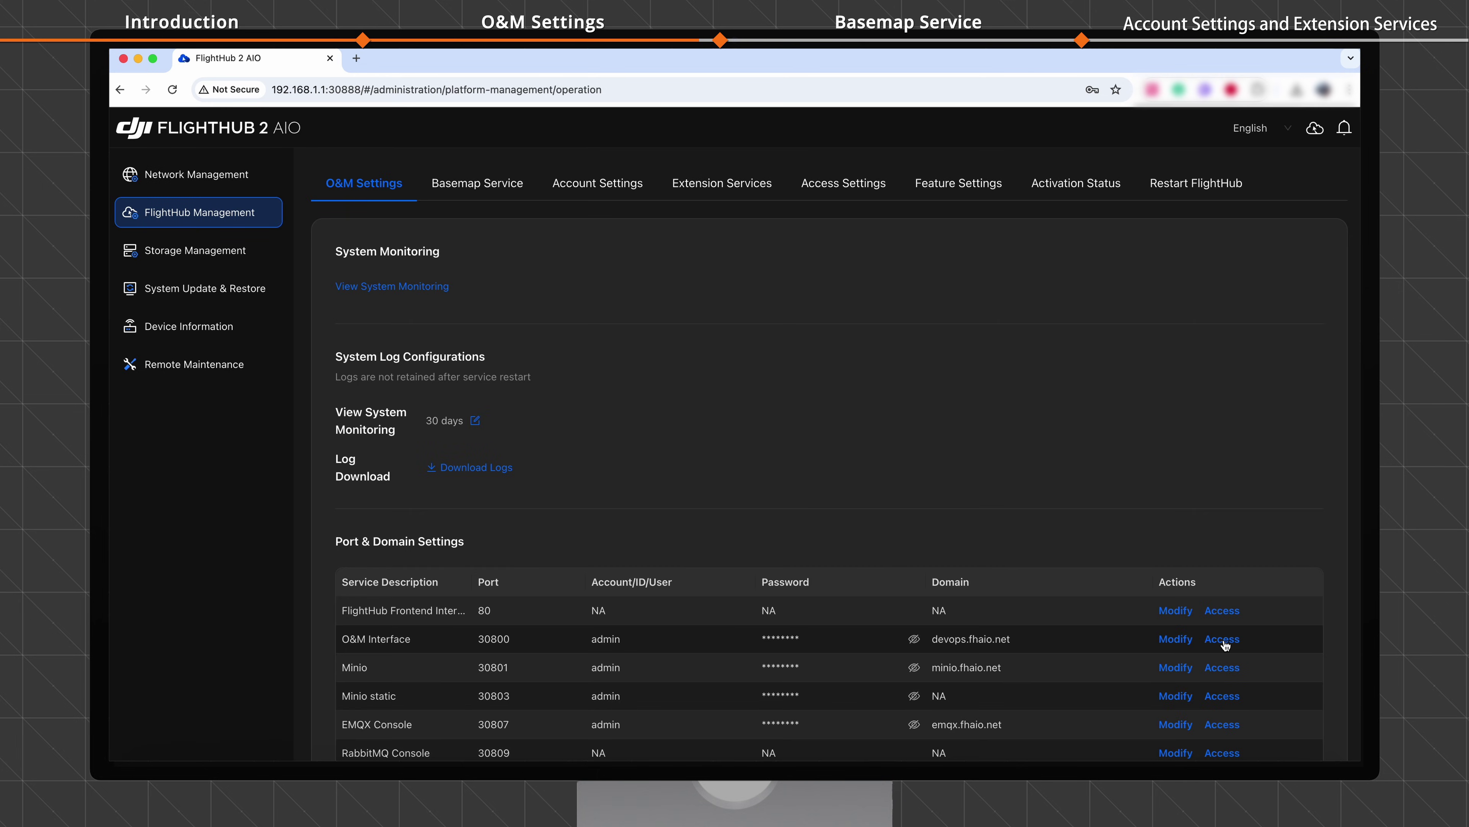
left_click(1223, 639)
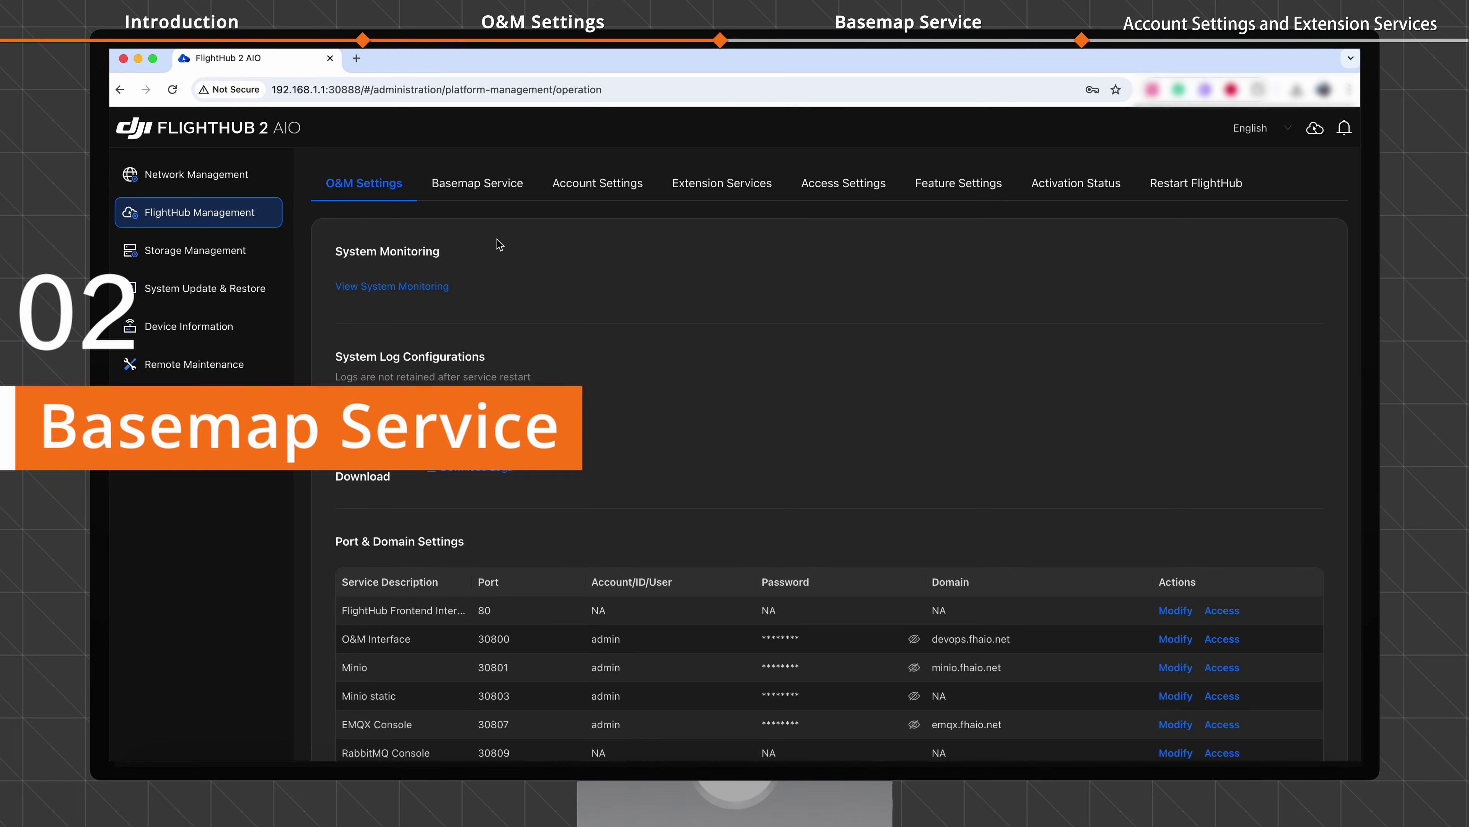
In Basemap Service, start a new map named 'dji'.
left_click(476, 185)
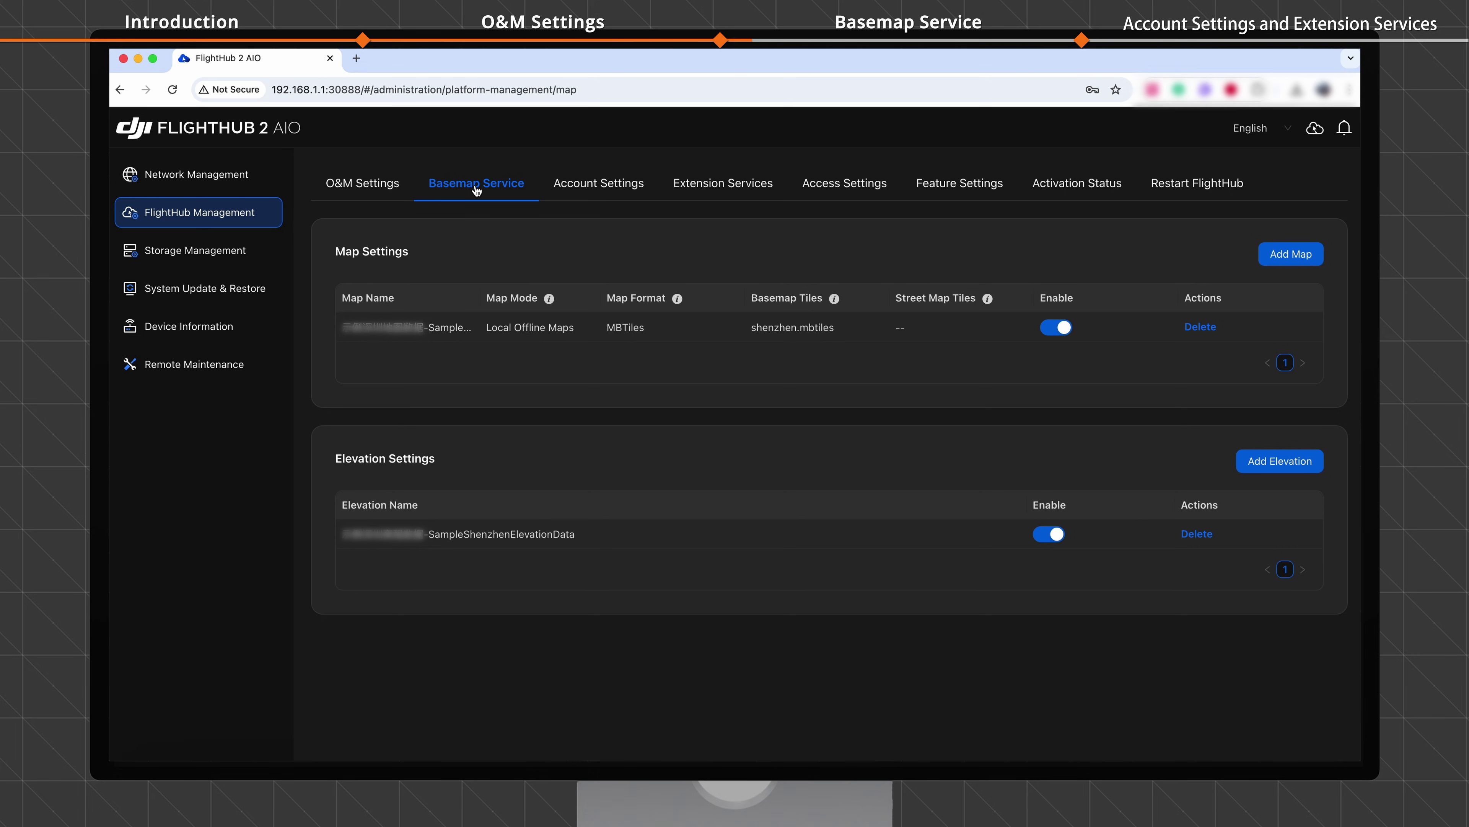
left_click(1305, 255)
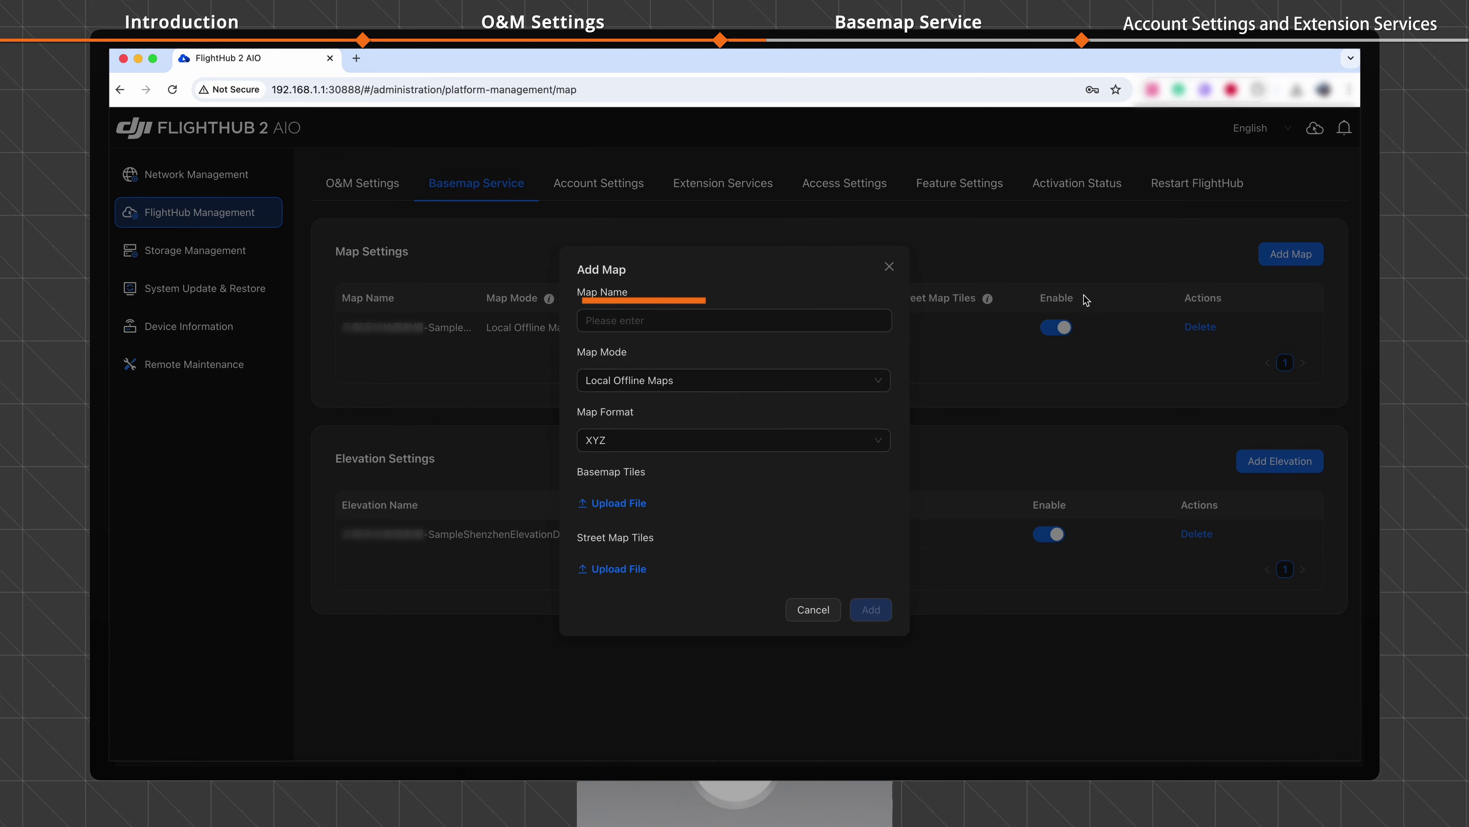
left_click(785, 320)
type("dji")
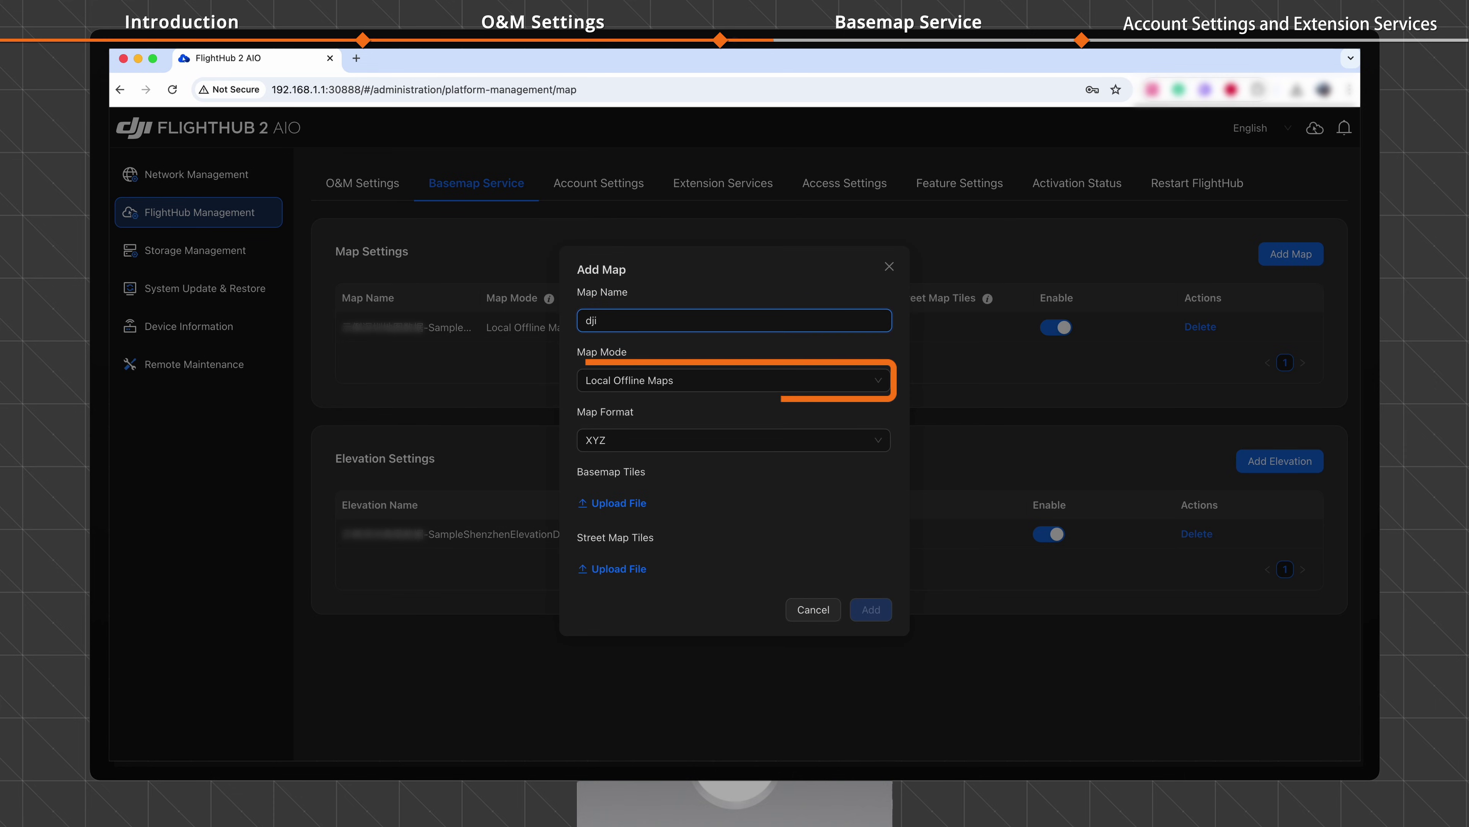
left_click(655, 393)
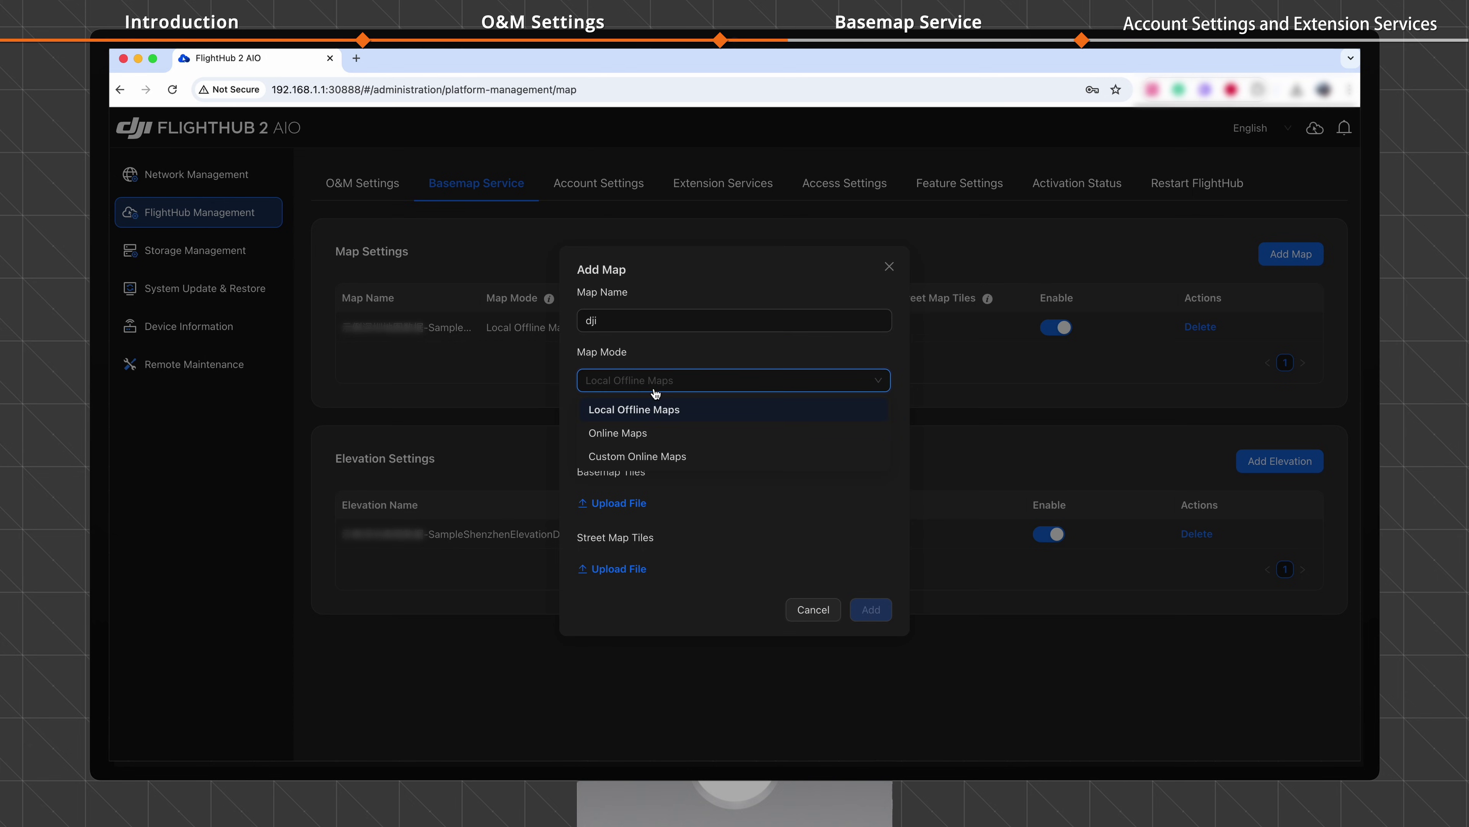
left_click(656, 409)
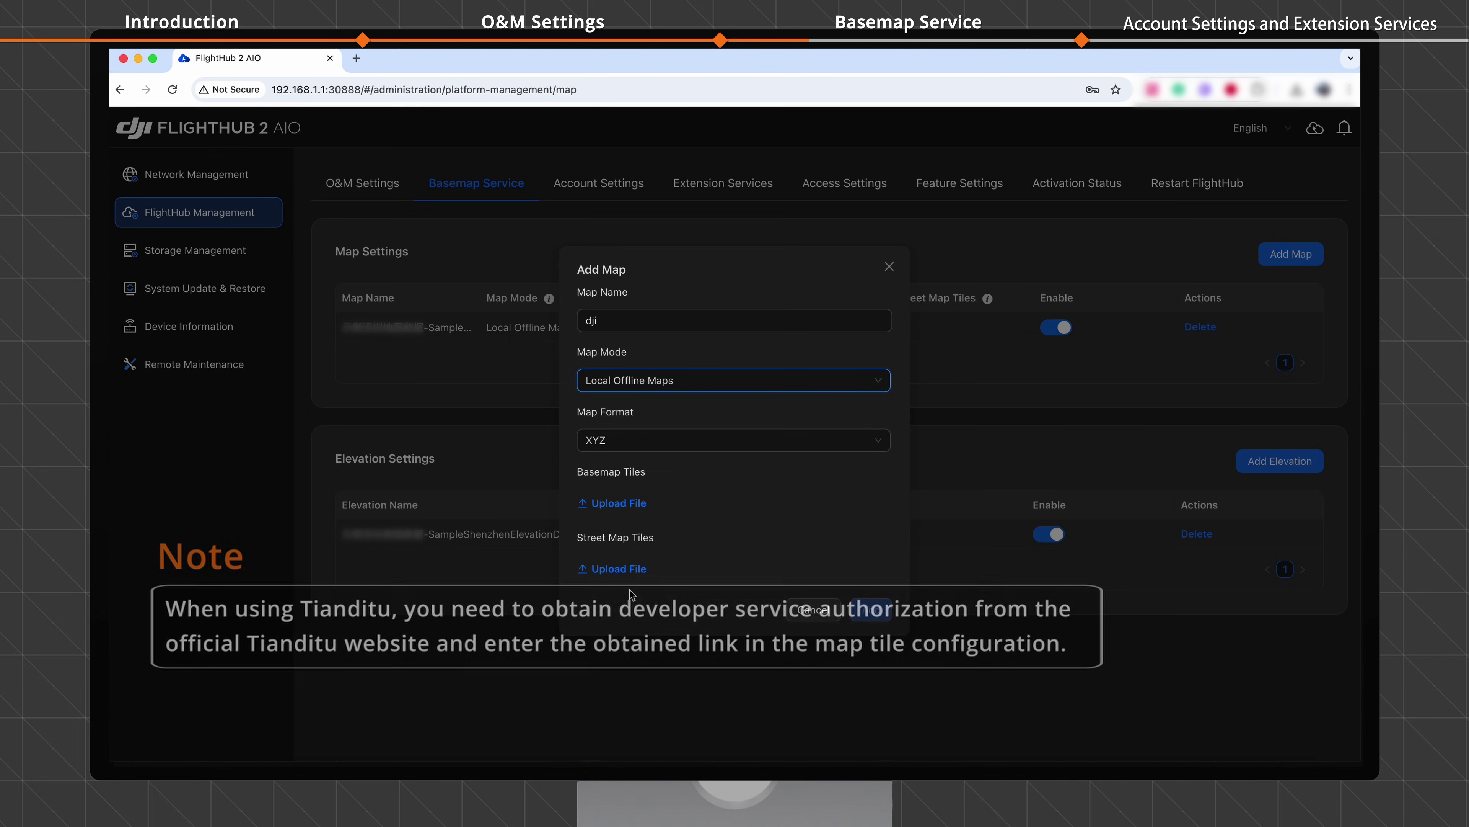
left_click(722, 387)
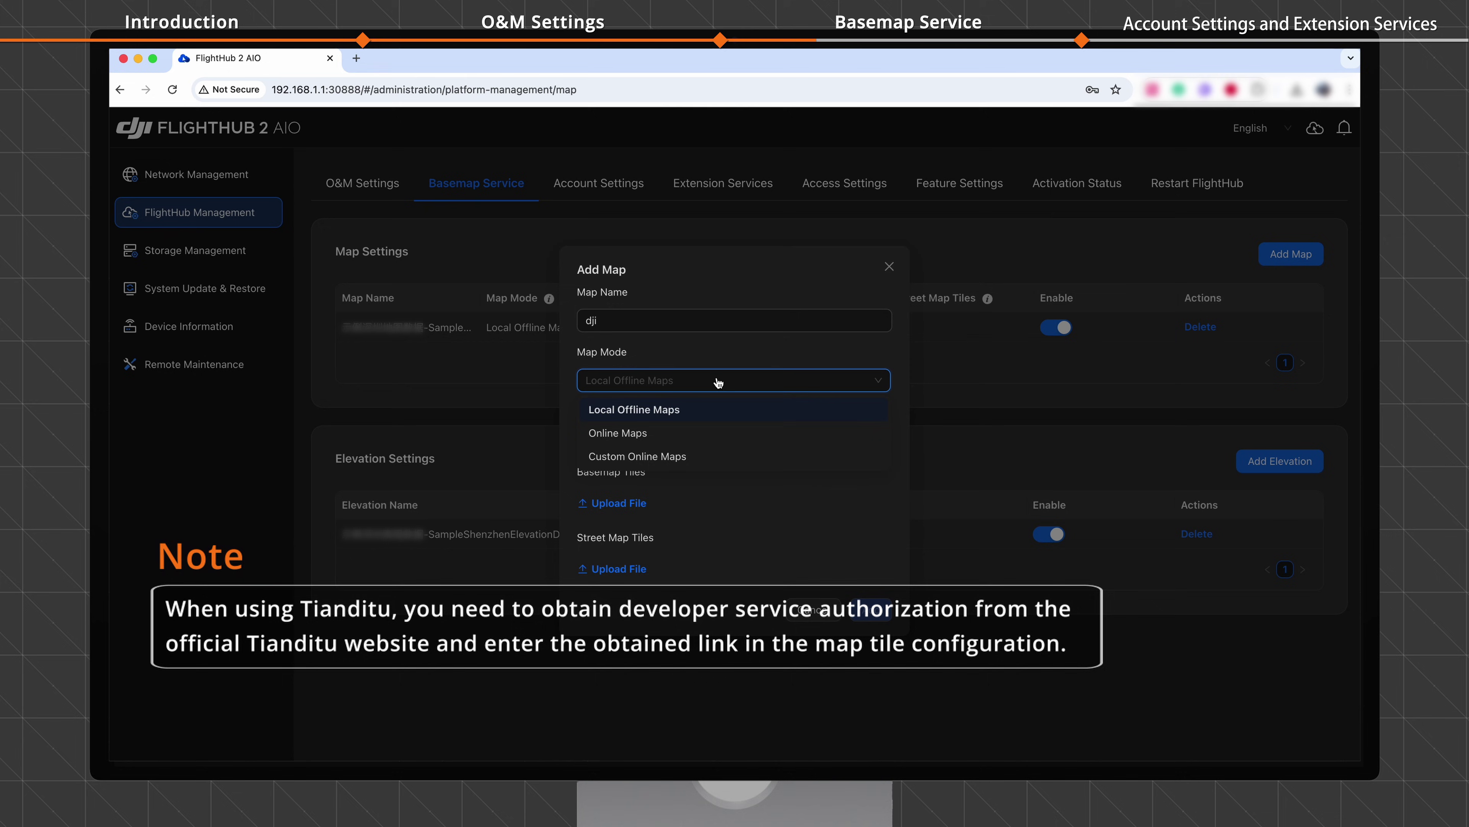
left_click(684, 435)
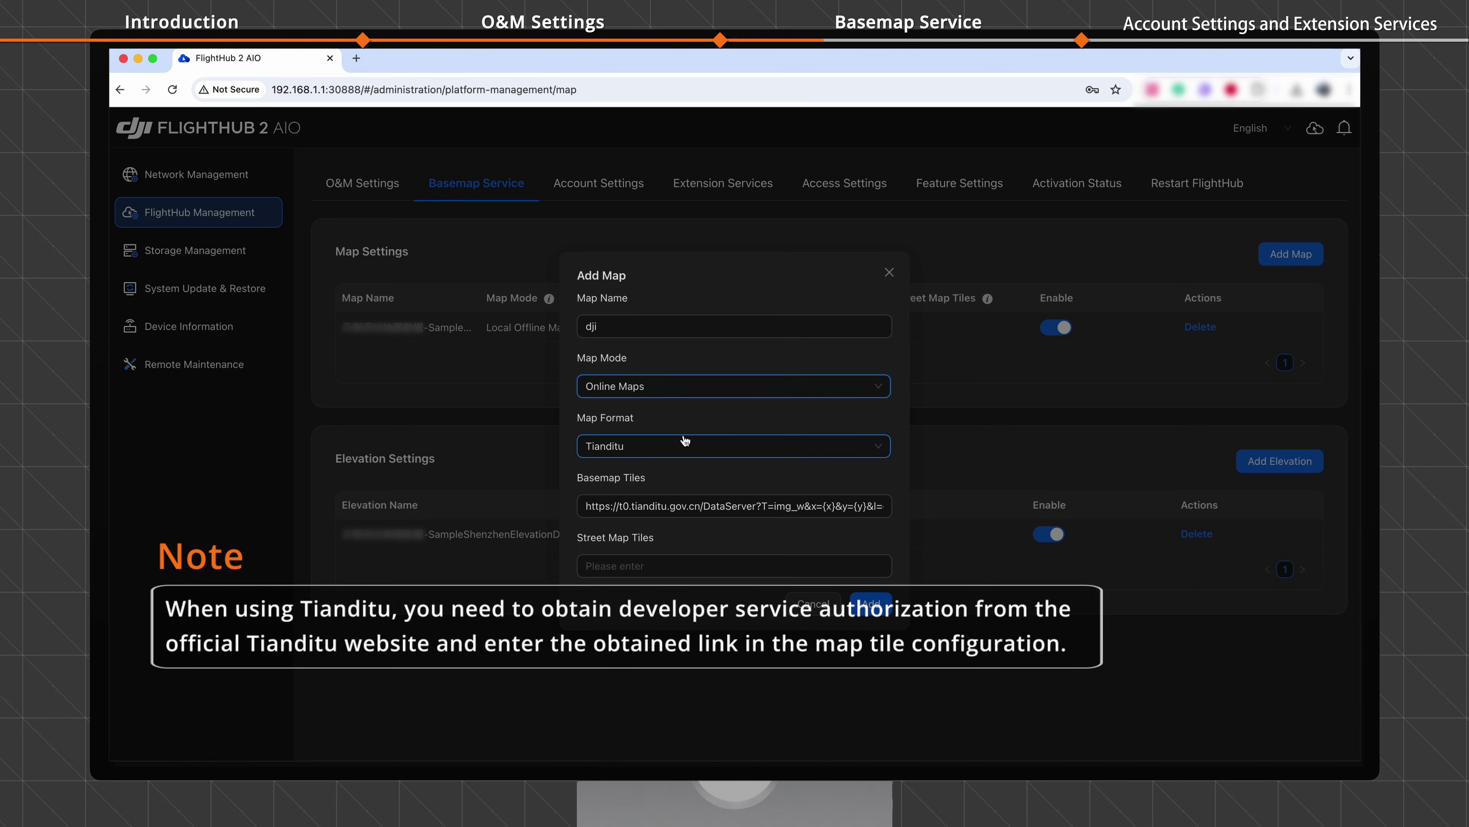
left_click(741, 565)
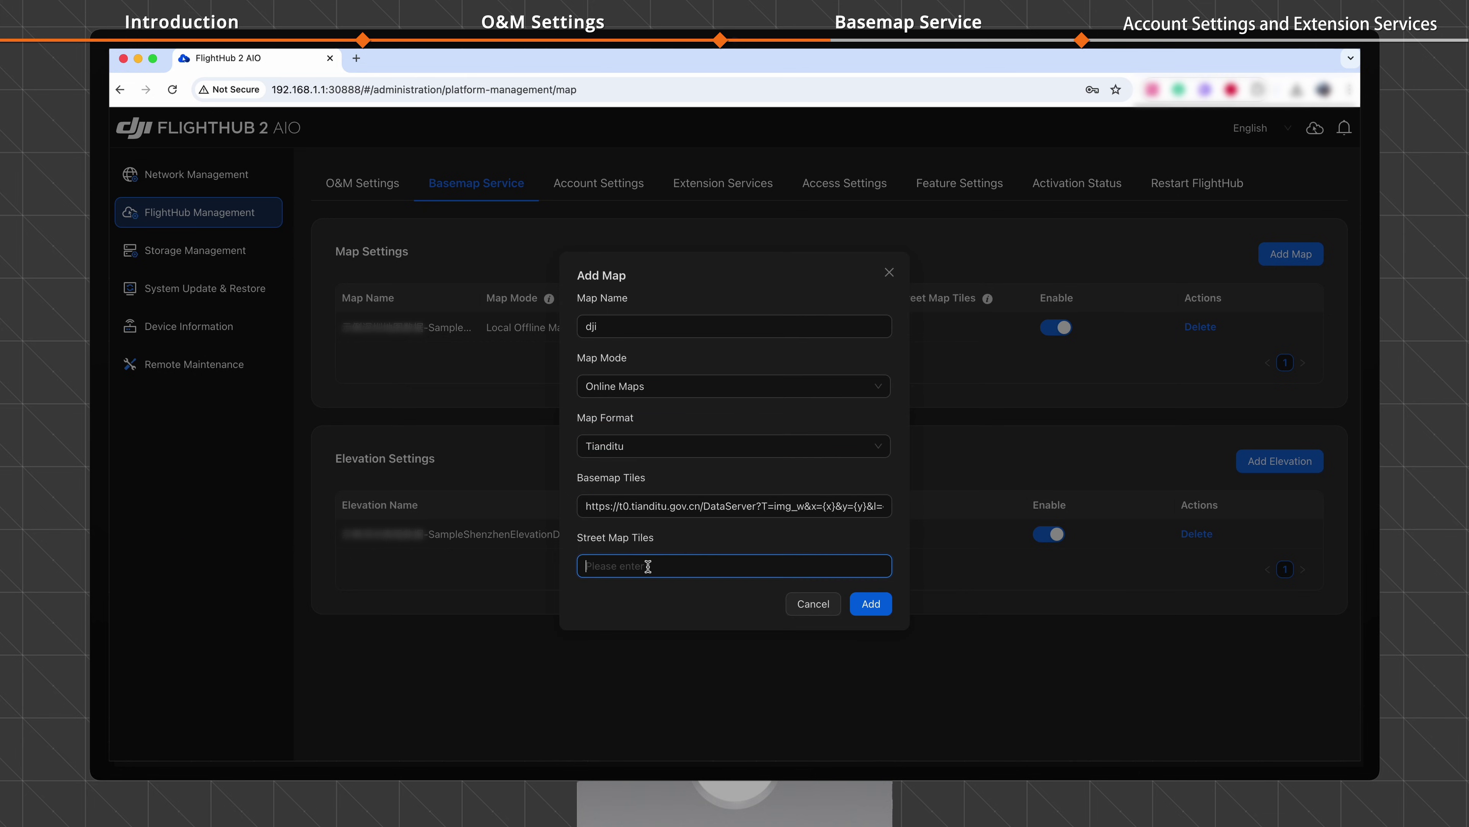
type("http://192.168.1.1:30888/")
Change the dji map to Custom Online Maps with MBTiles format.
left_click(750, 398)
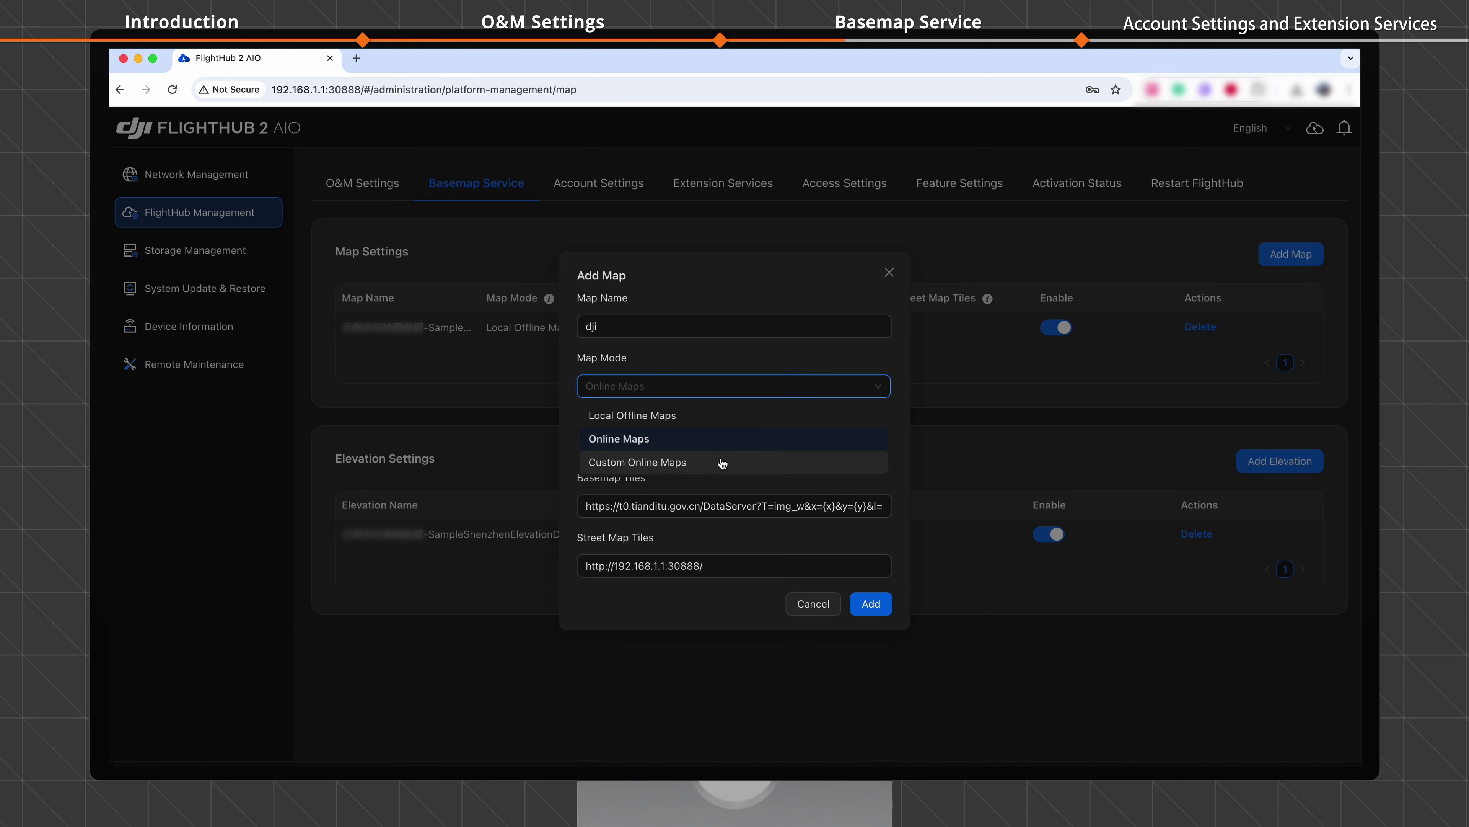
left_click(722, 461)
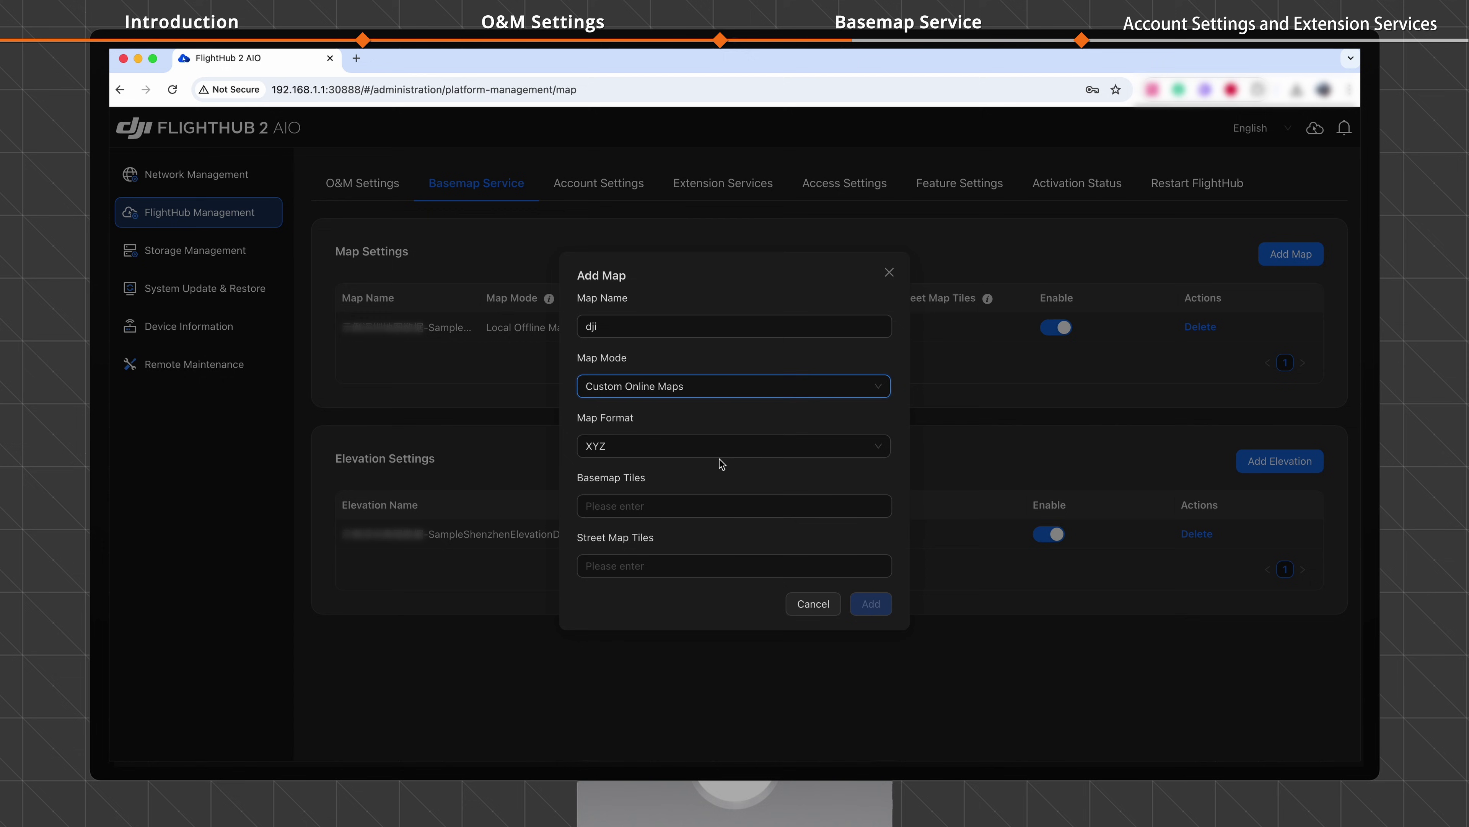
left_click(720, 459)
left_click(697, 478)
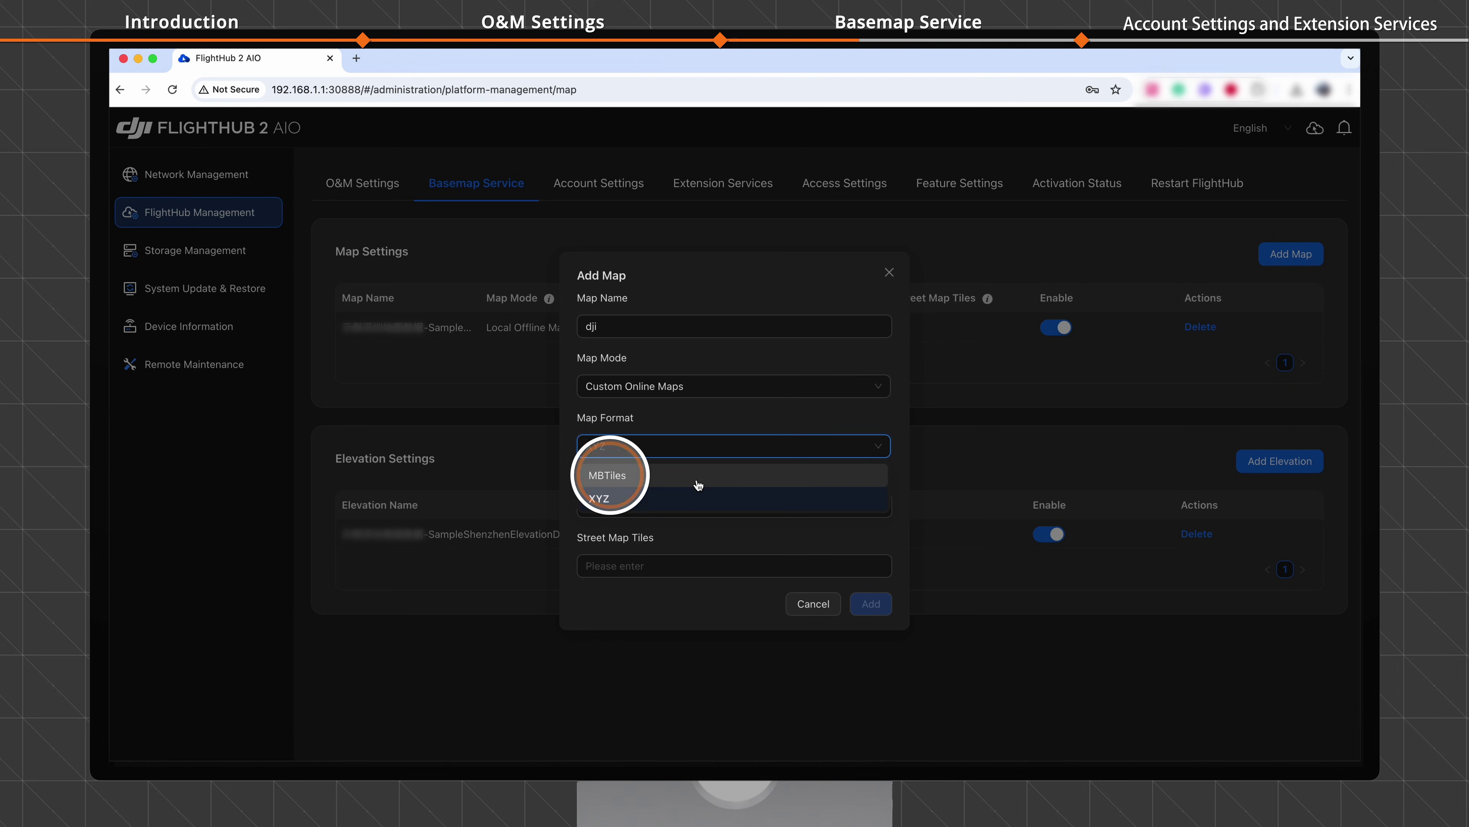
left_click(697, 505)
type("http:")
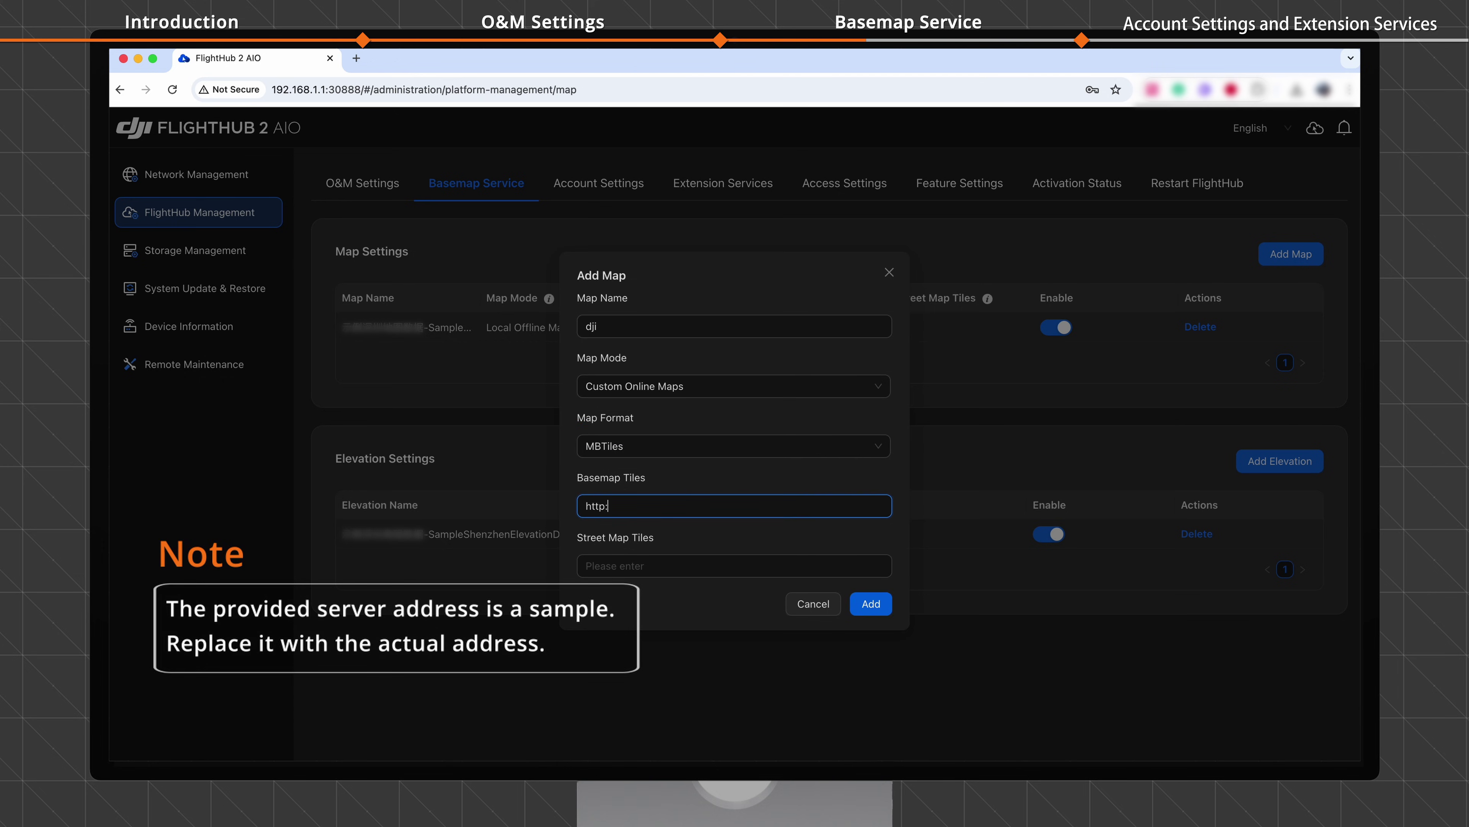
type("//192.168.1.1:30888/")
key("super+a")
key("super+c")
left_click(685, 558)
key("super+v")
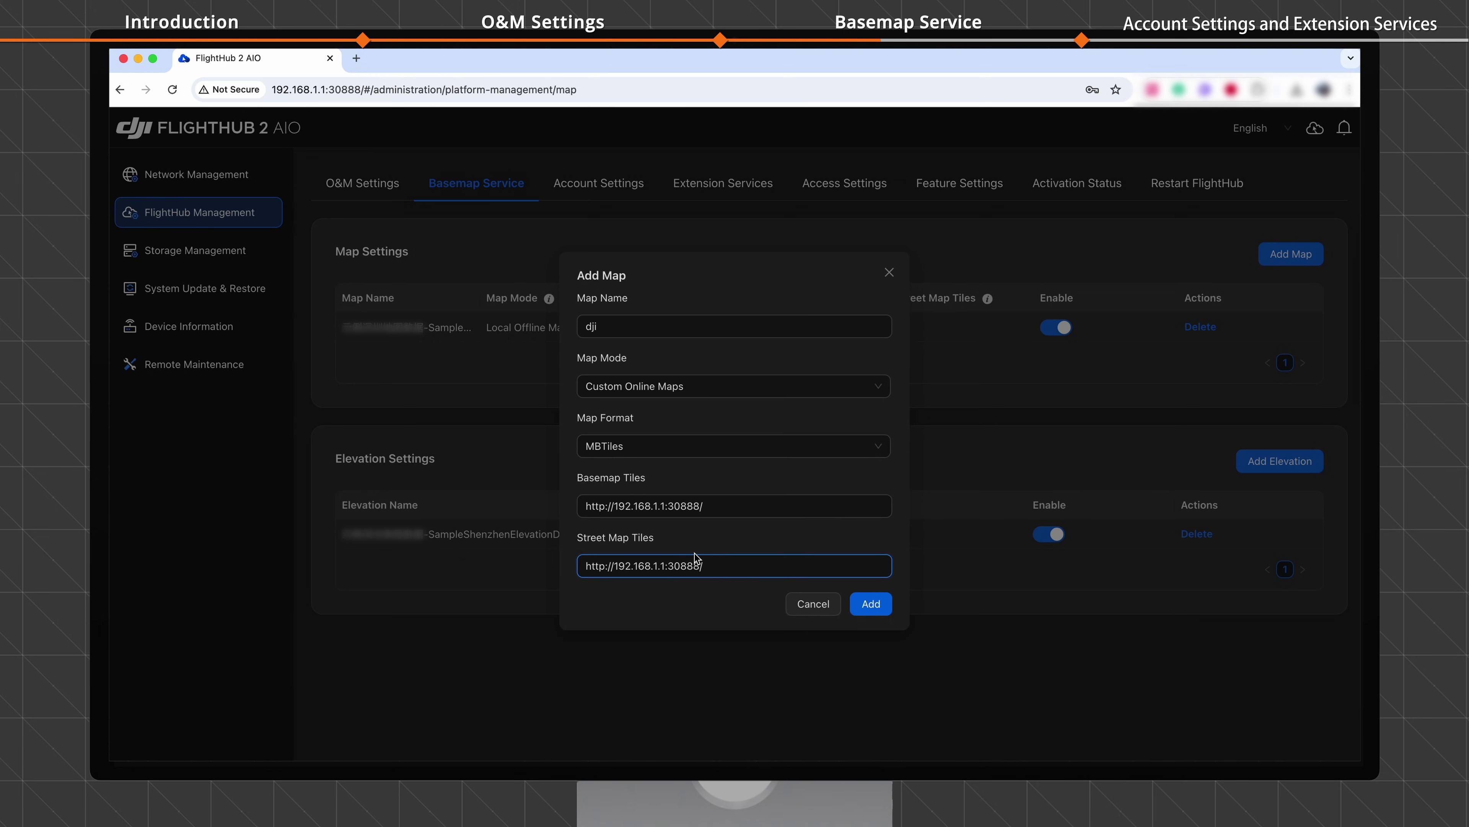
left_click(870, 603)
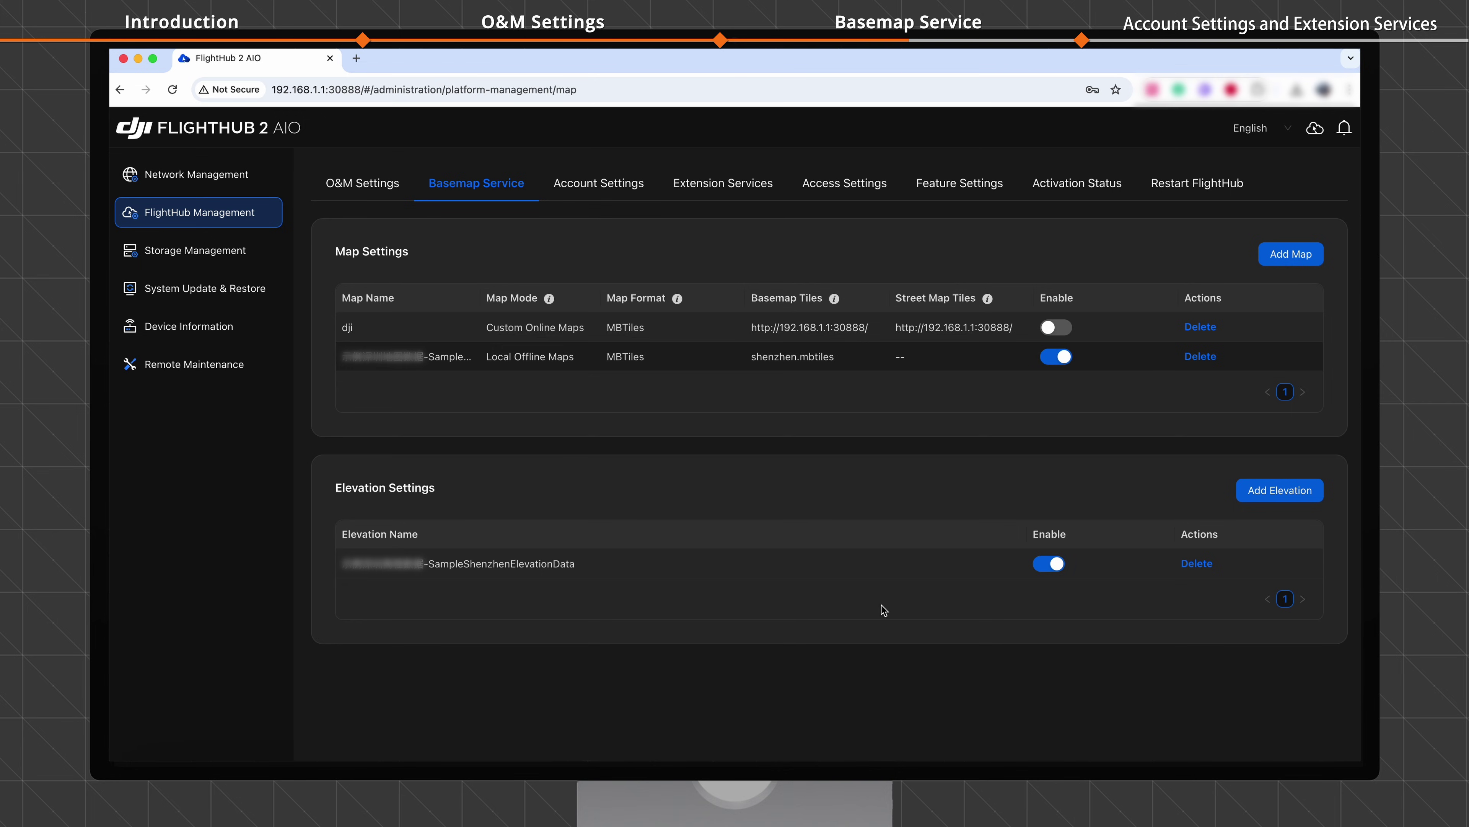
Enable then disable the dji map, and delete it from Map Settings.
left_click(1058, 328)
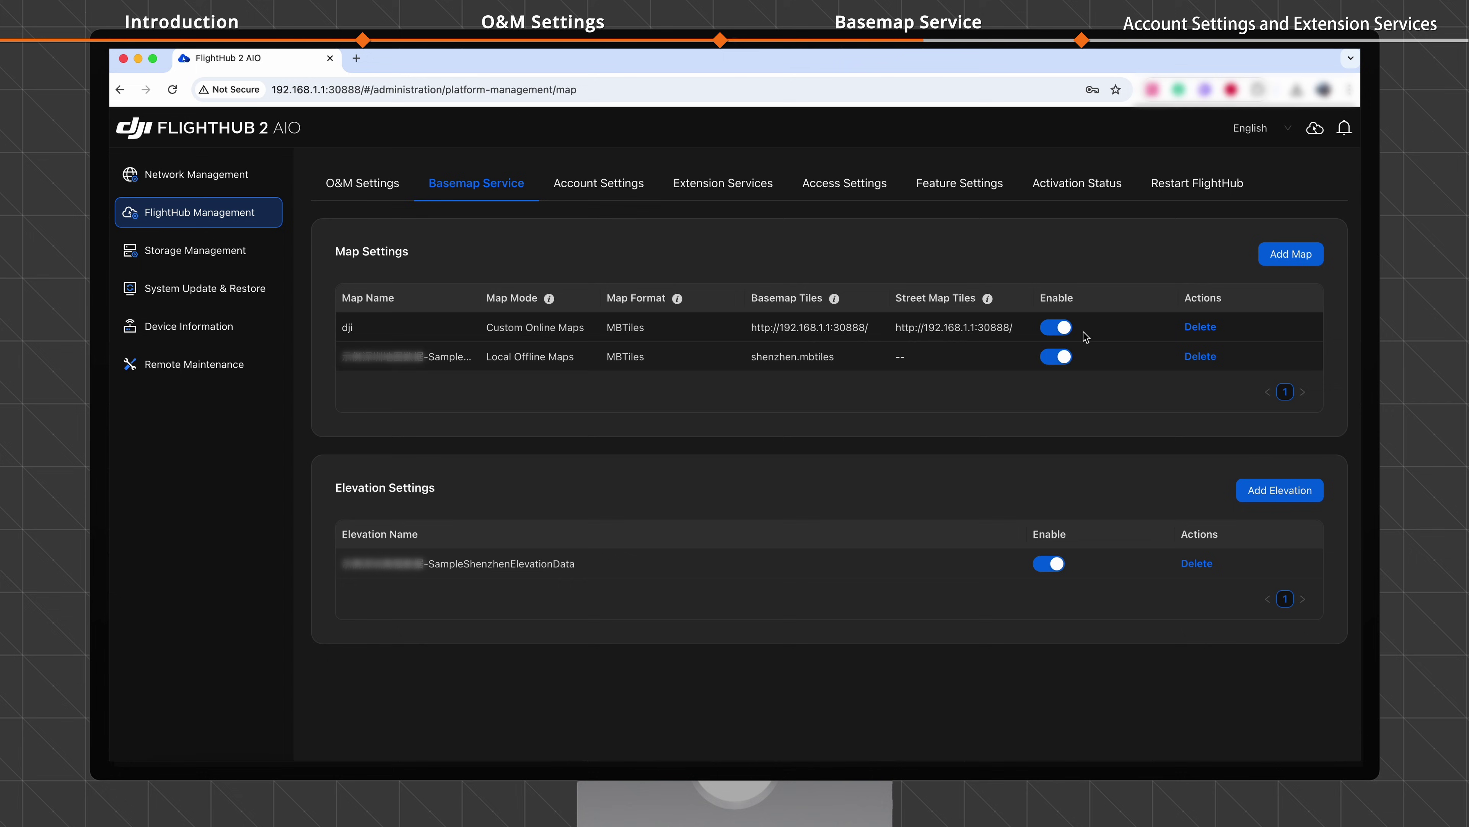
left_click(1059, 329)
left_click(1198, 328)
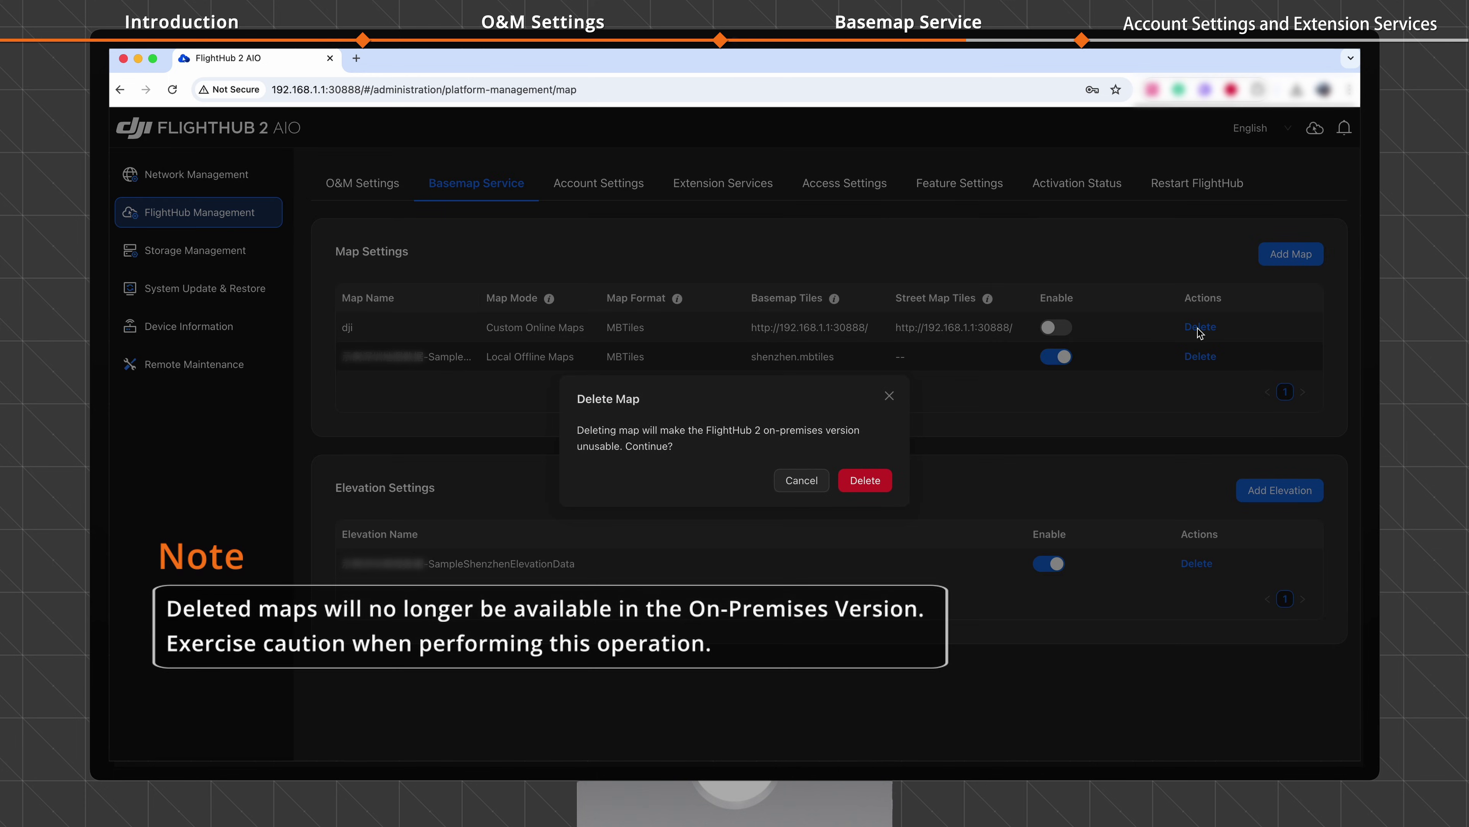
left_click(877, 482)
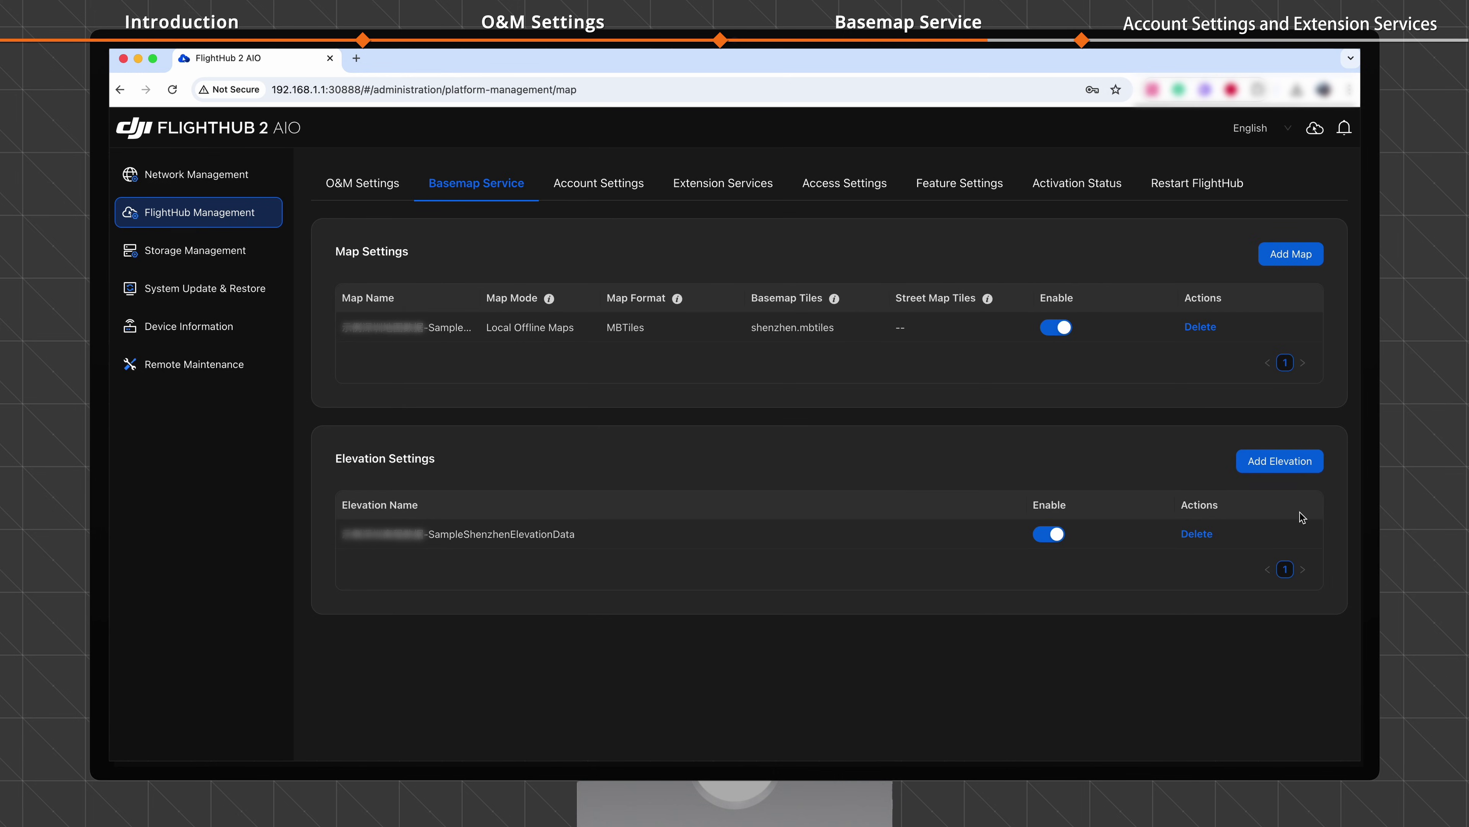
Upload and add GDEM-10km-colorized.tif.zip as new elevation data.
left_click(1279, 461)
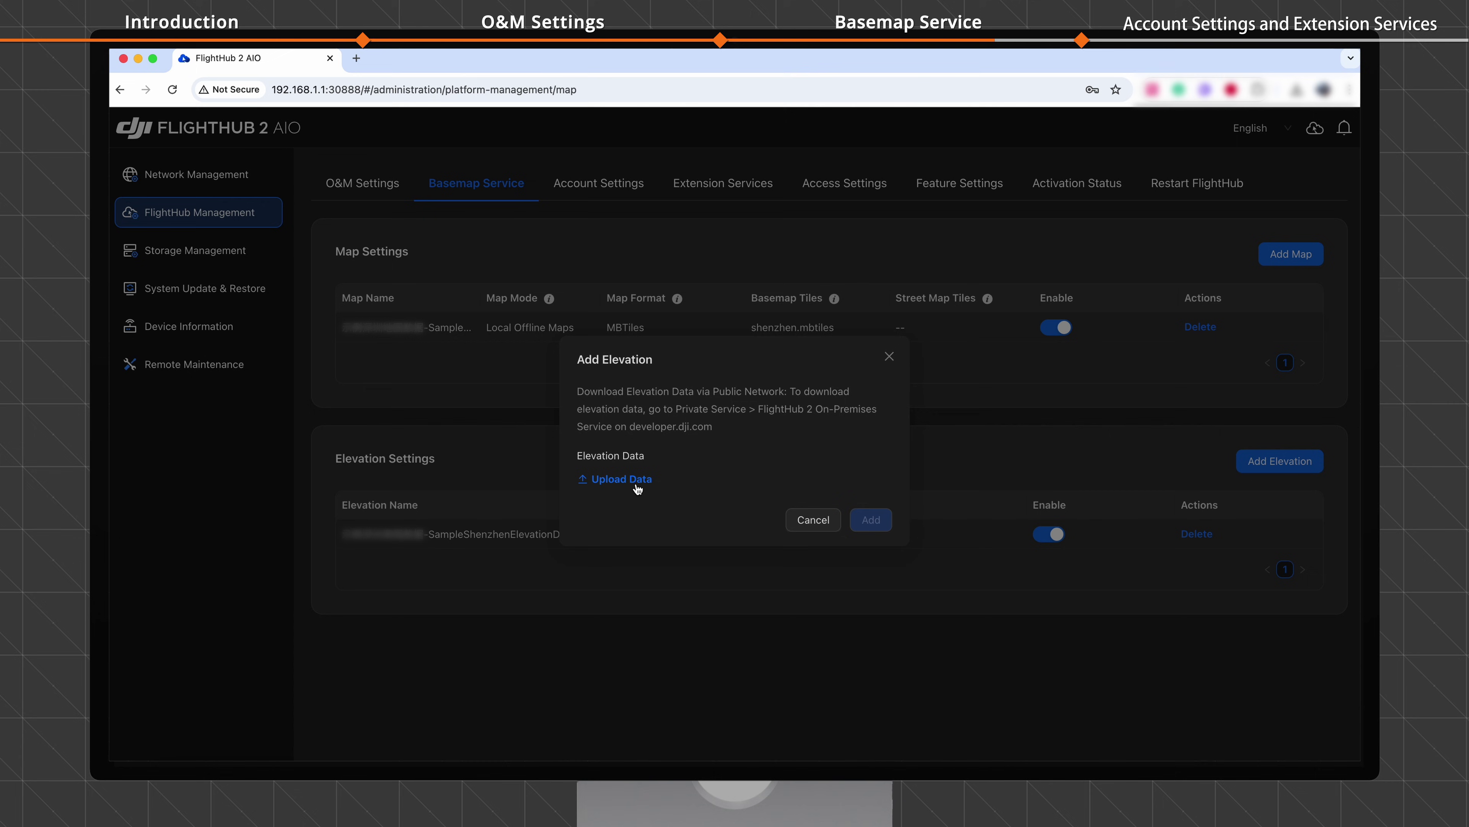
left_click(637, 488)
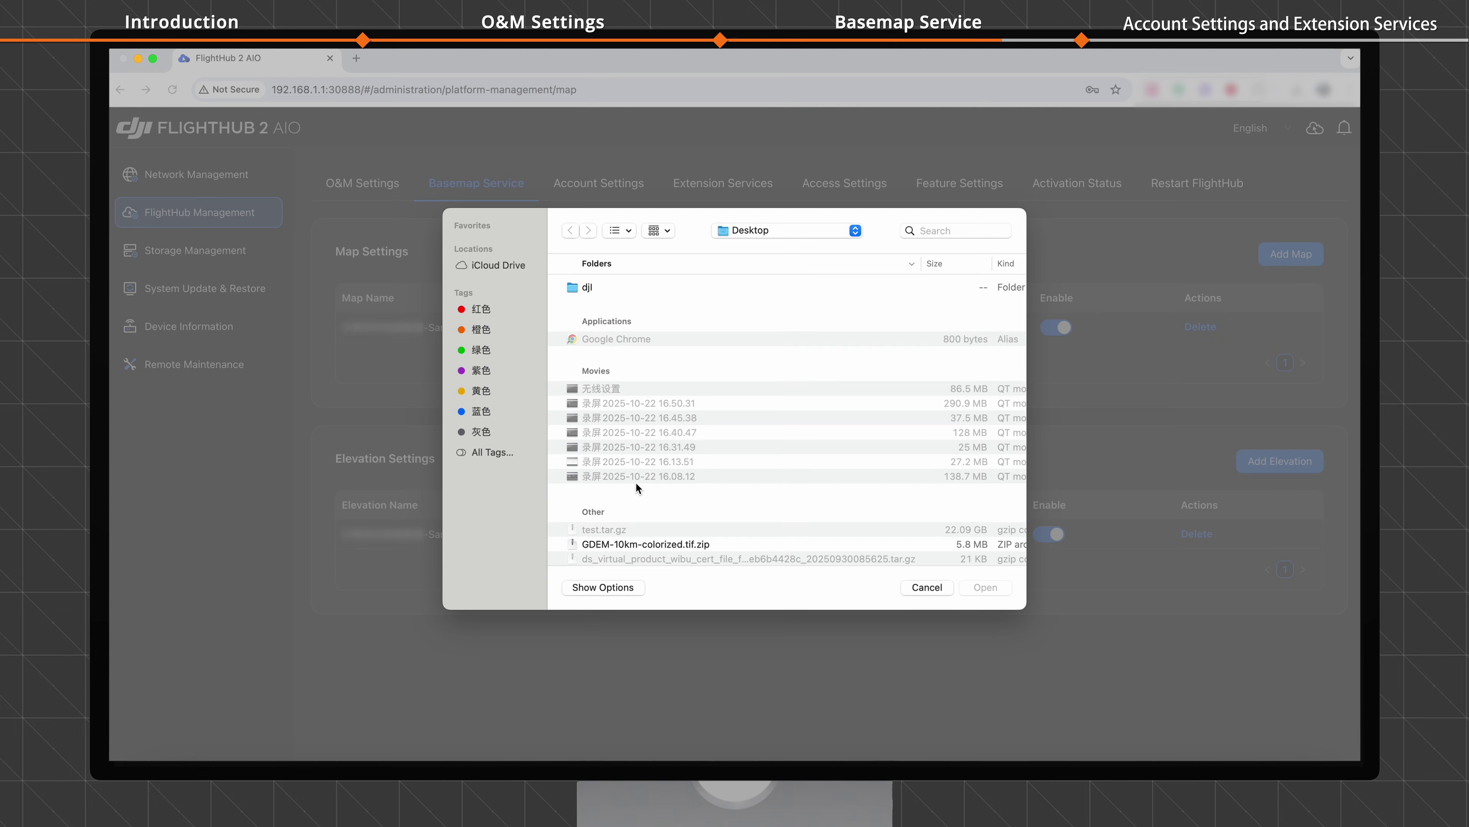
left_click(663, 545)
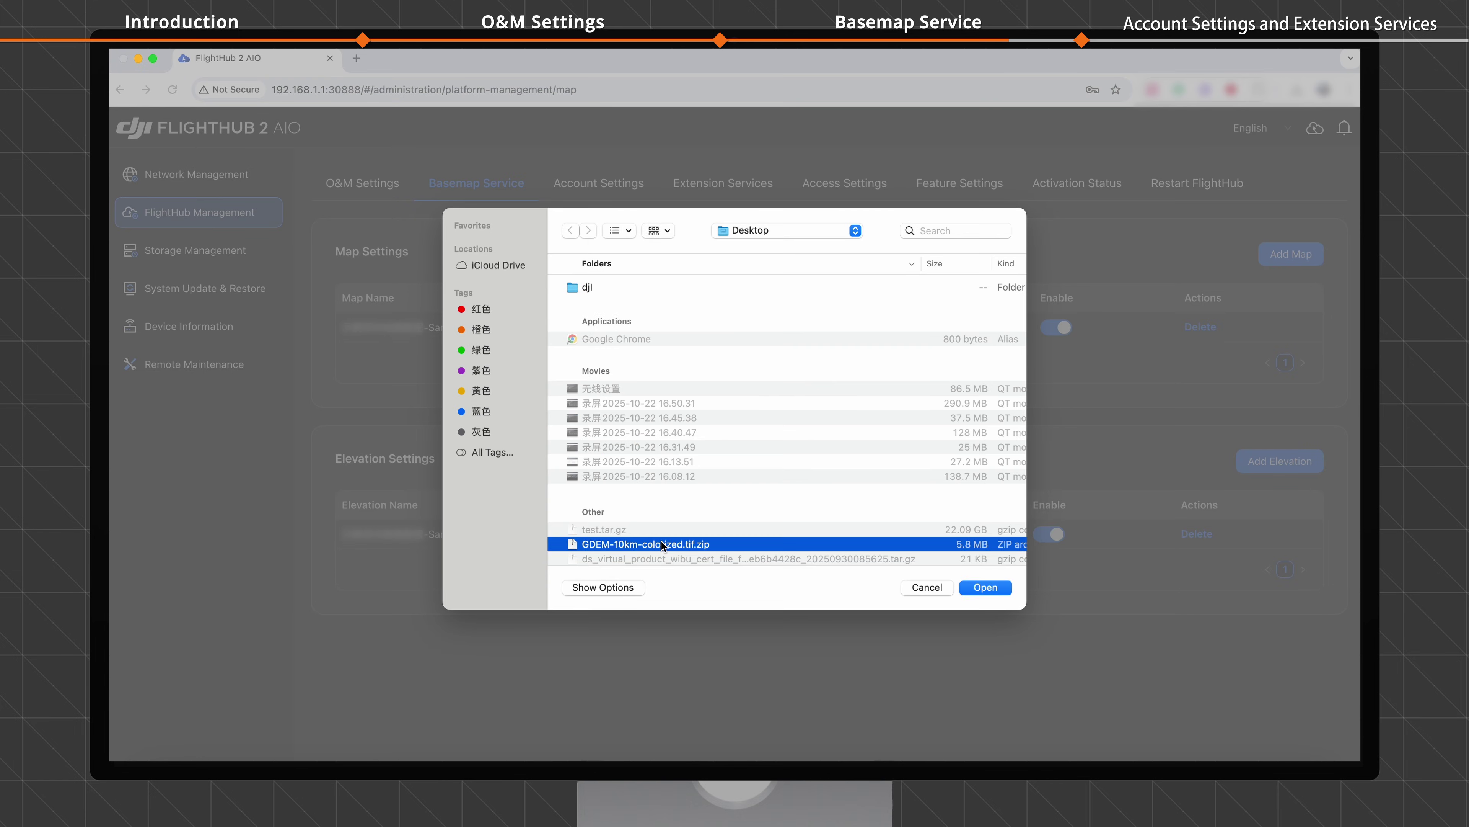
double_click(663, 545)
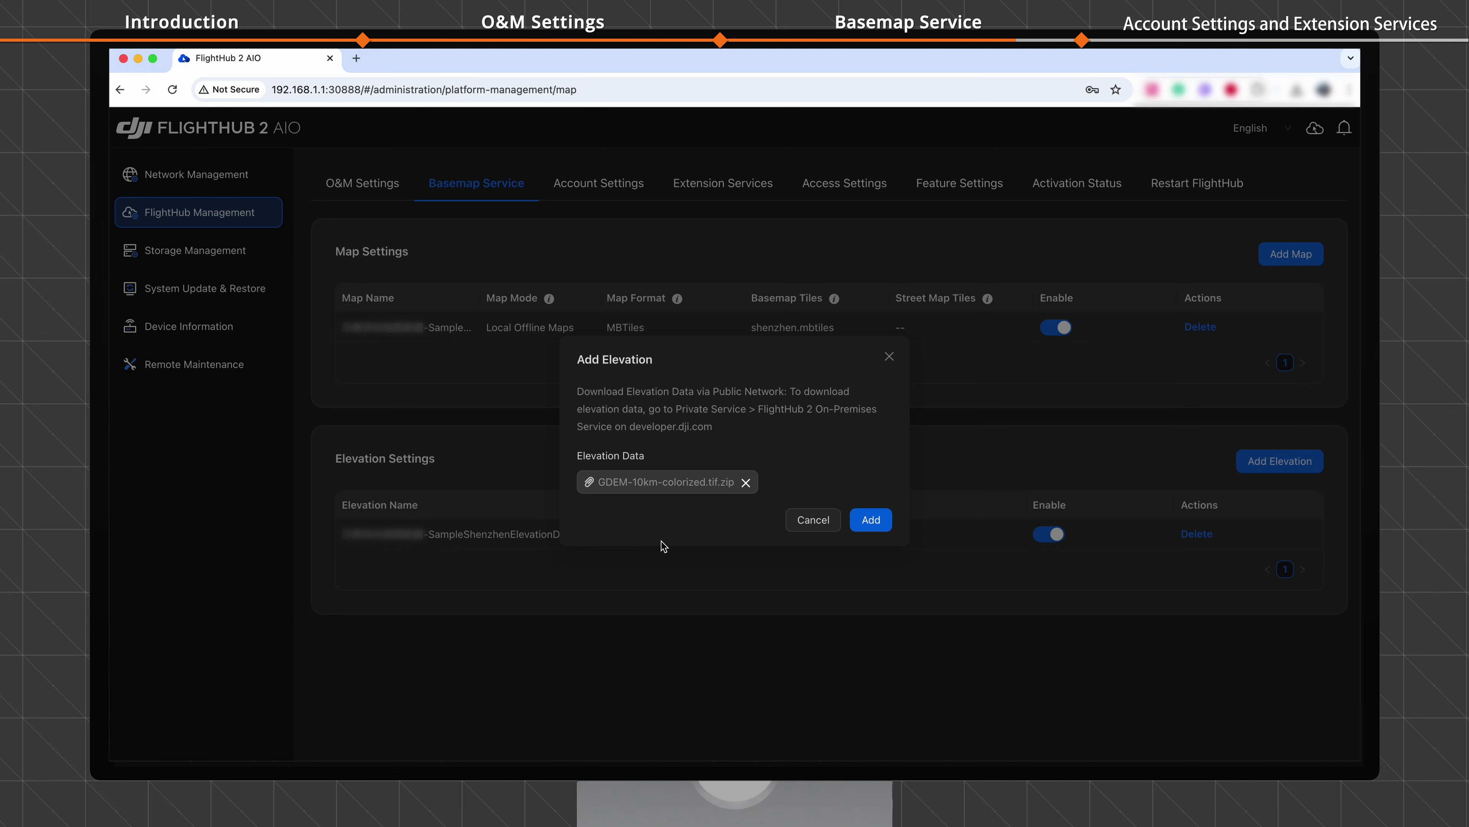
left_click(871, 520)
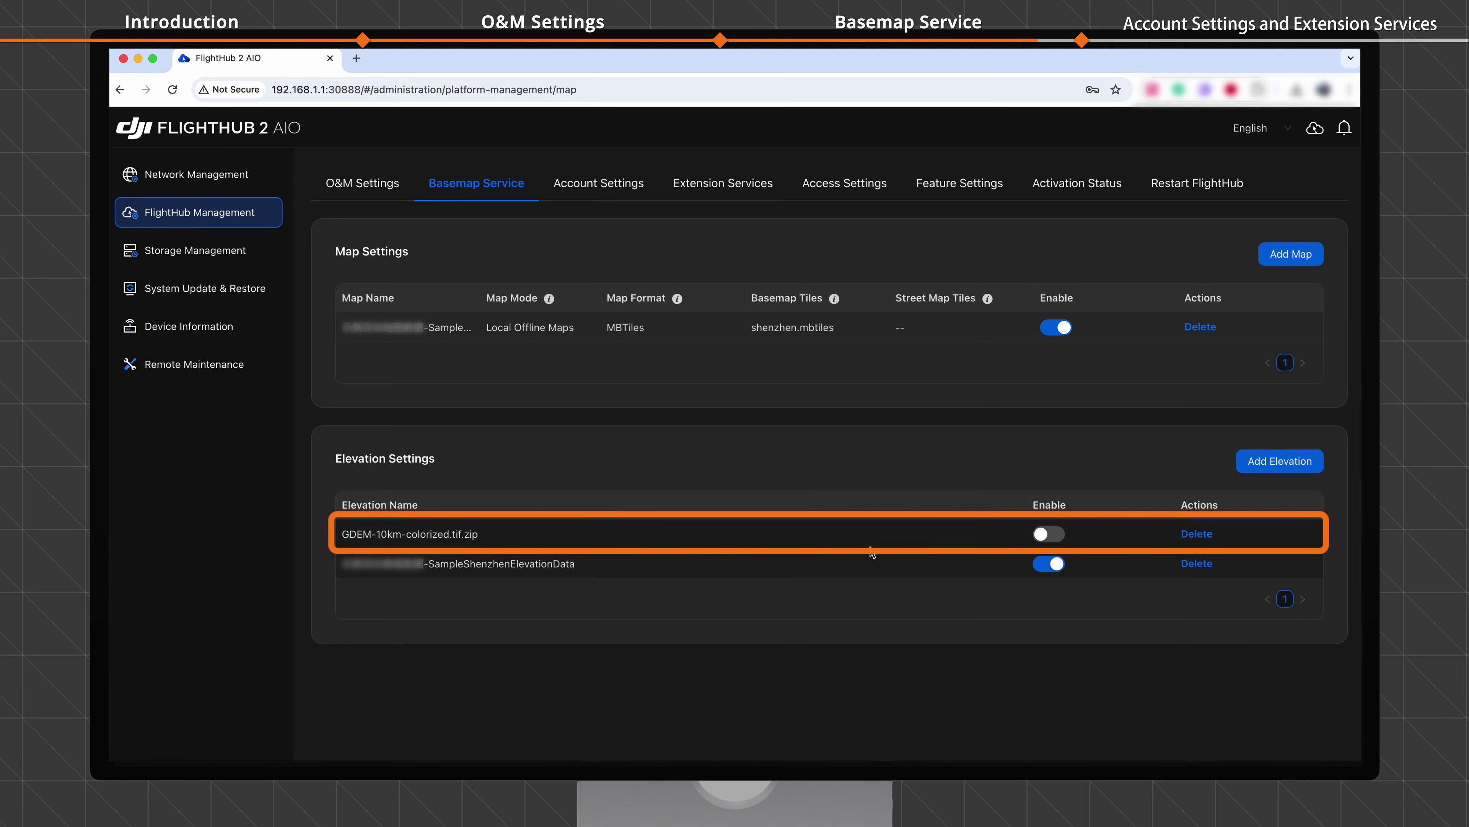
Enable the GDEM elevation data, then delete it.
left_click(1047, 534)
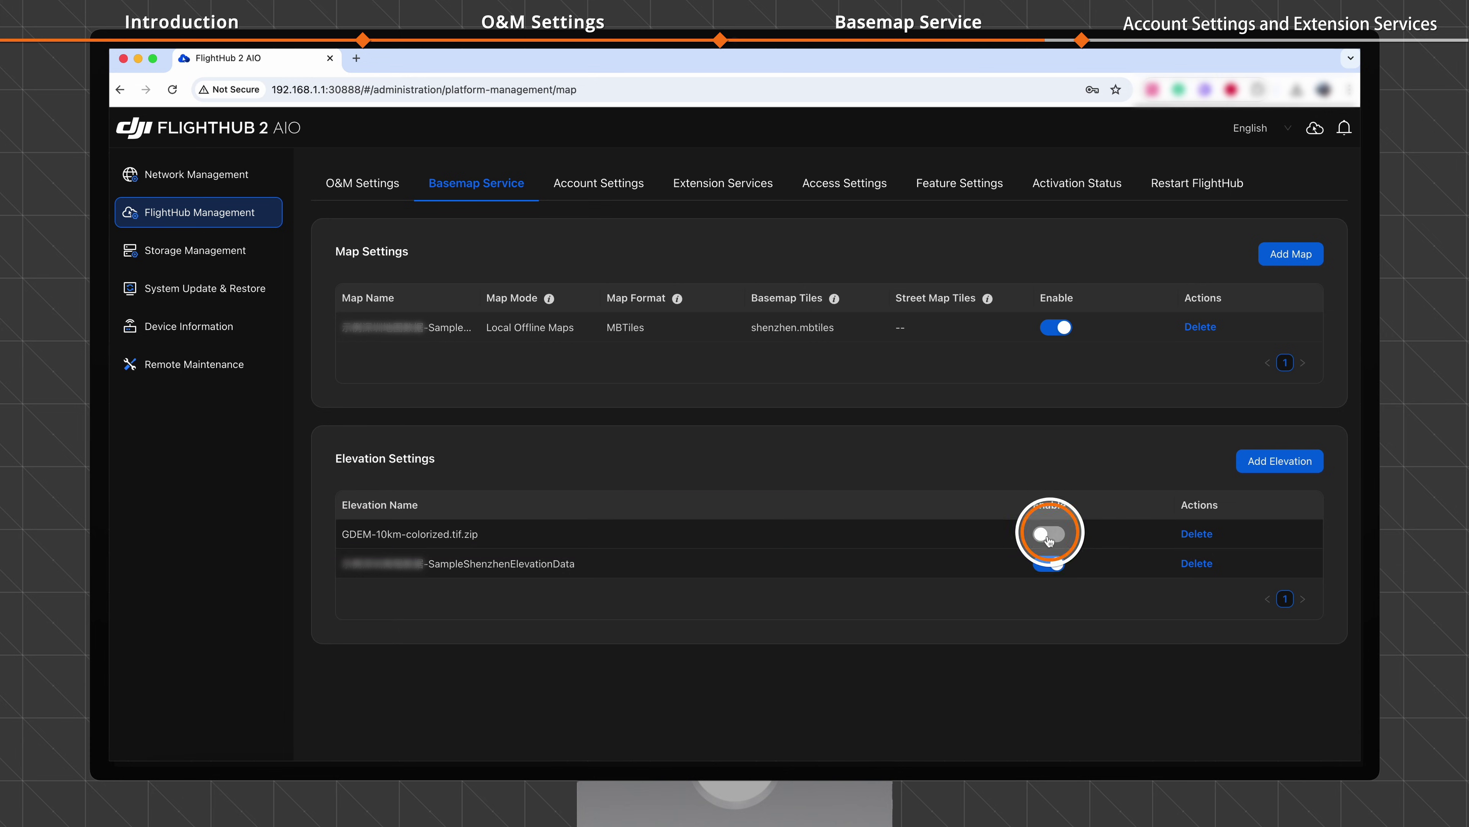
left_click(862, 472)
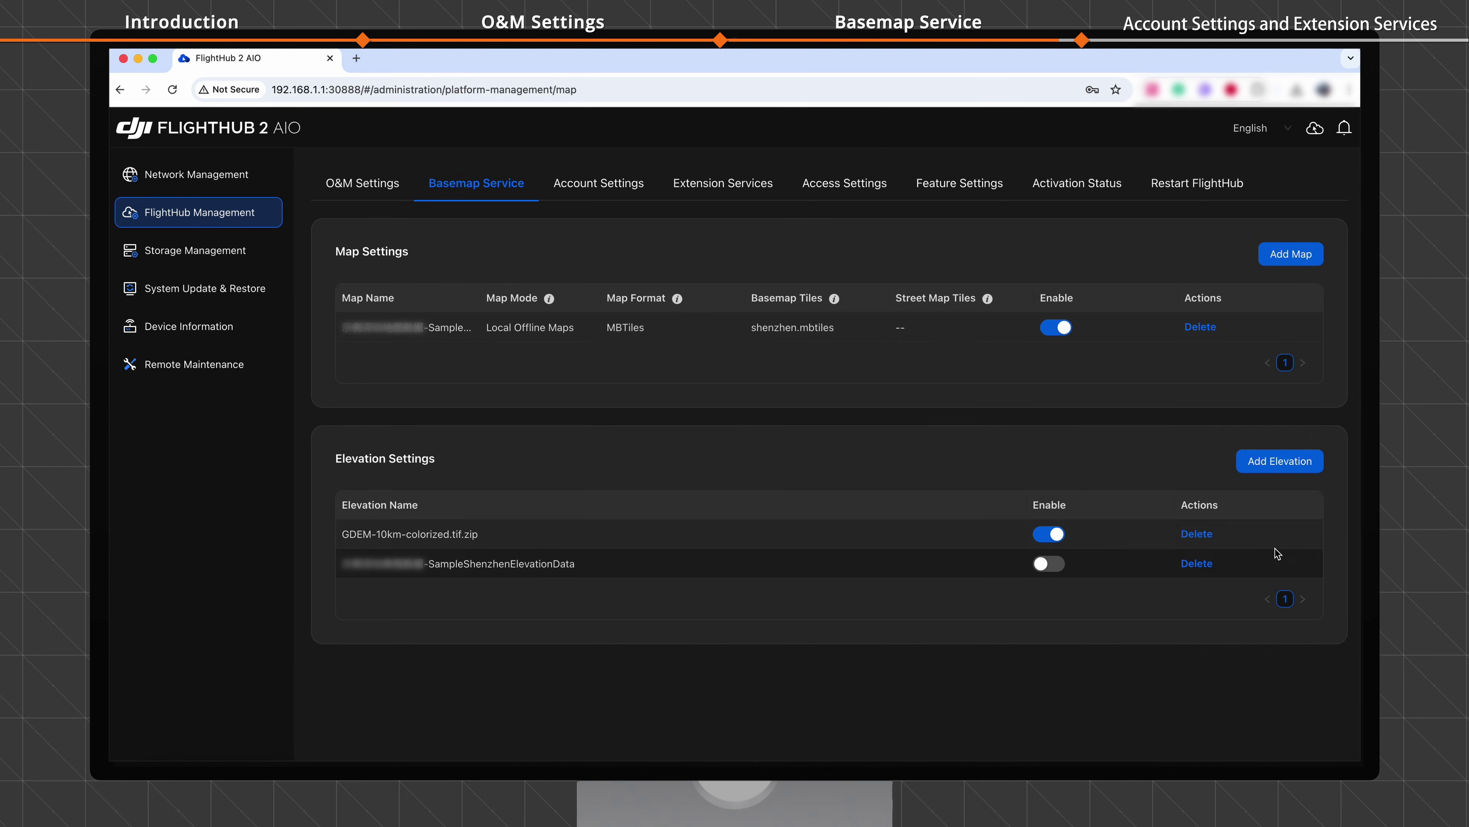
left_click(1207, 533)
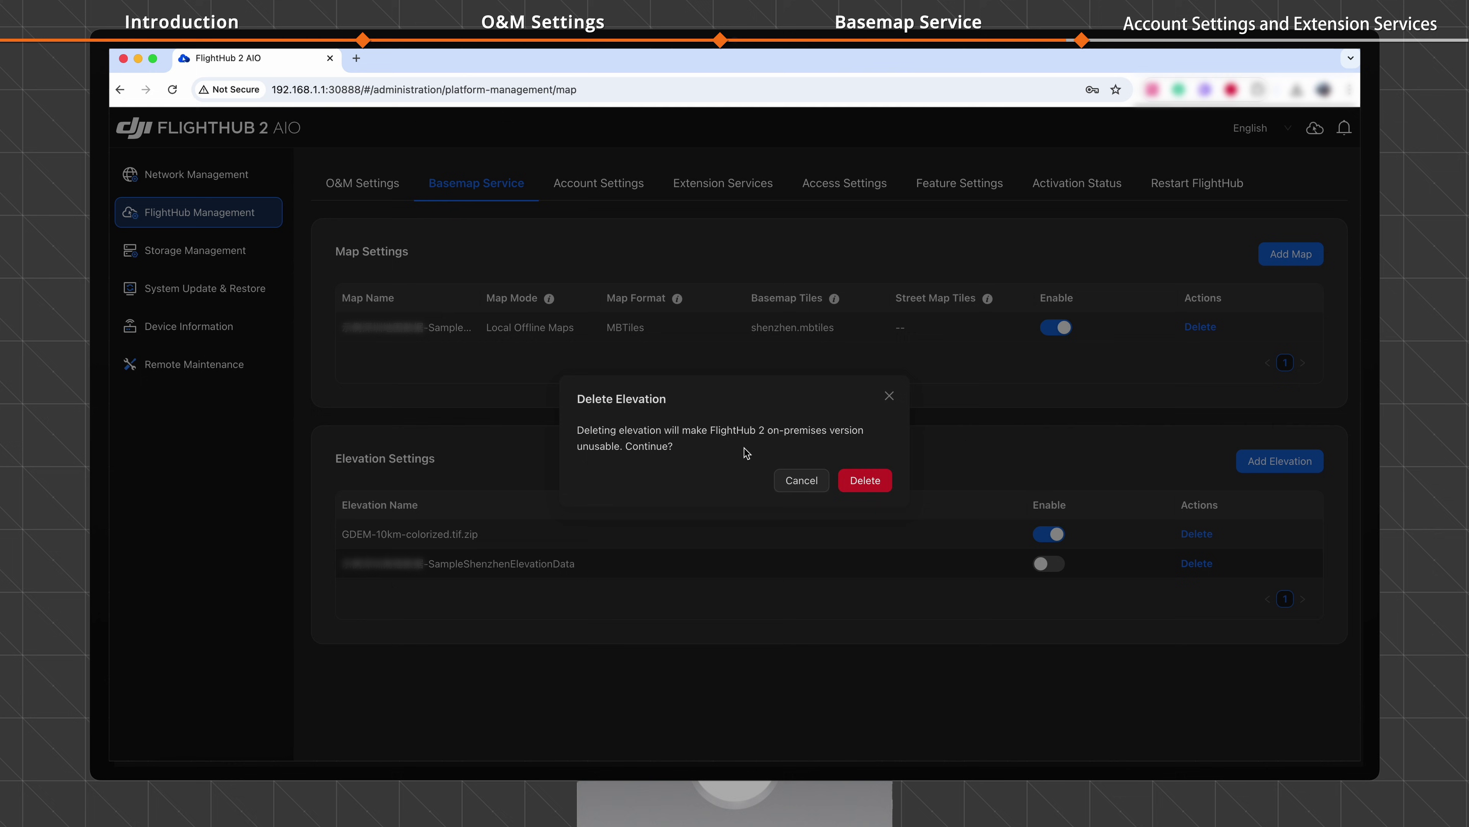
left_click(865, 480)
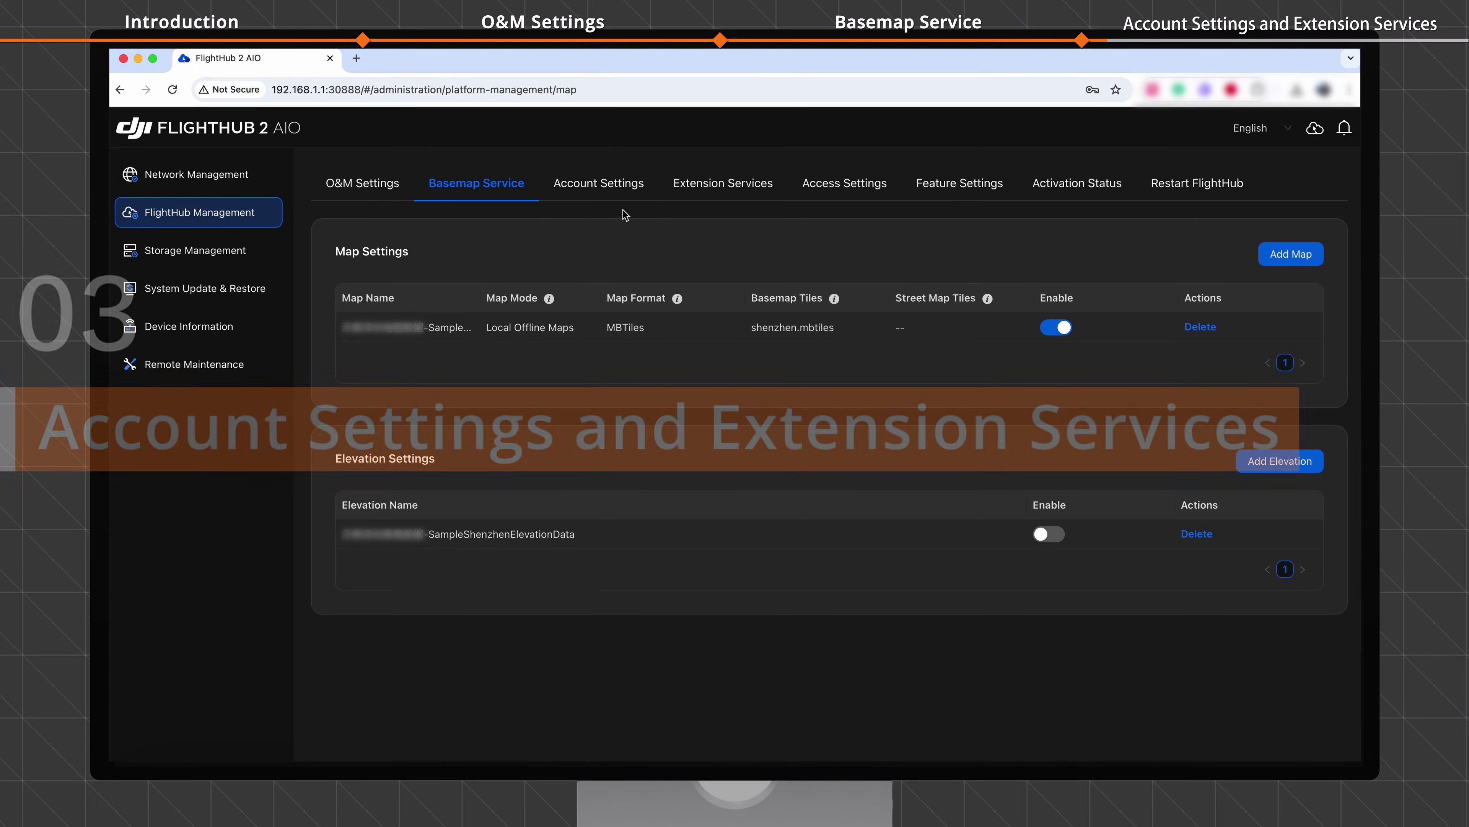
Switch Account Settings to a Third-party Account System with GitHub OAuth URLs and save.
left_click(607, 194)
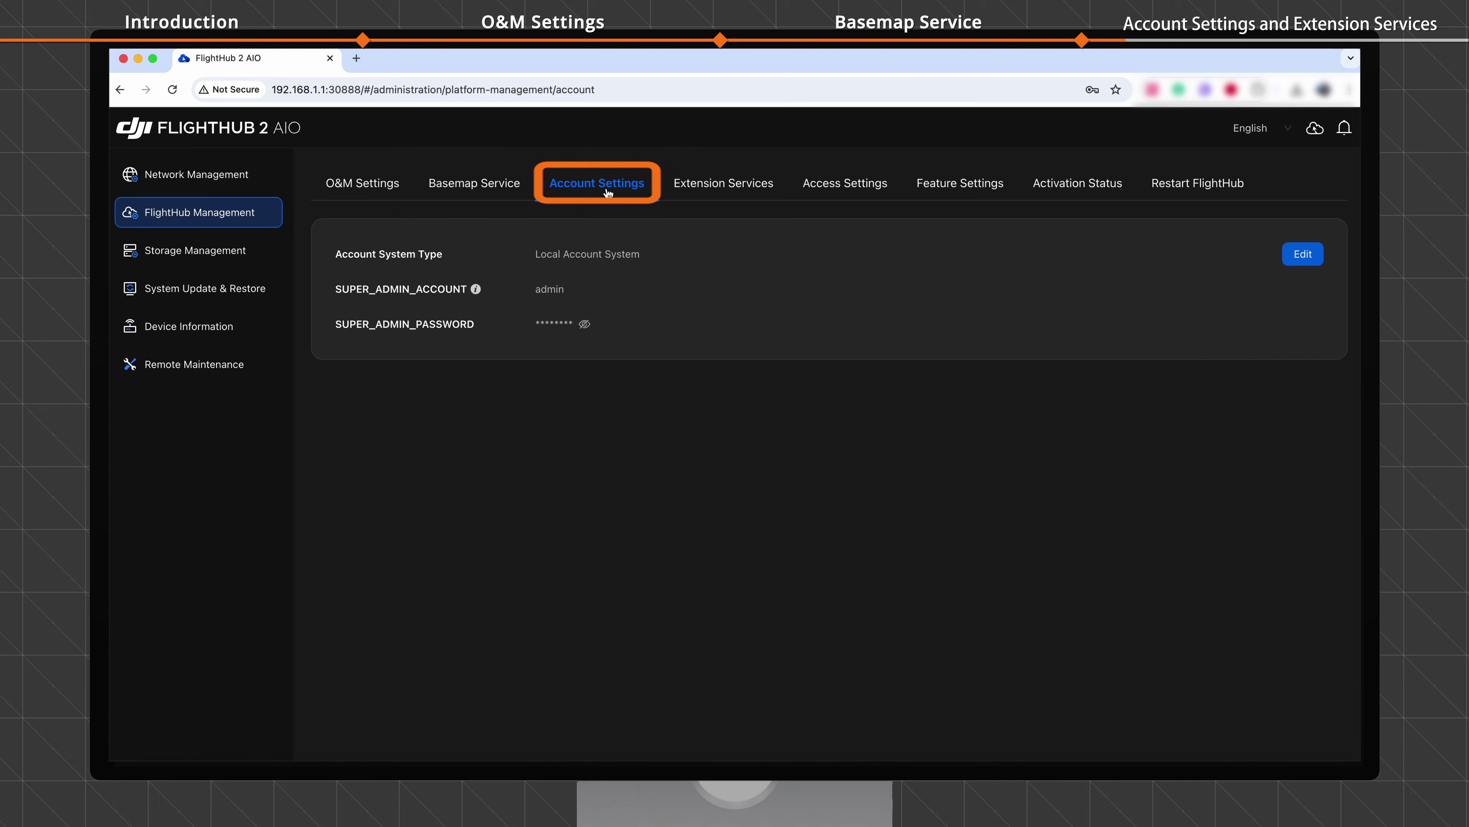
left_click(1301, 253)
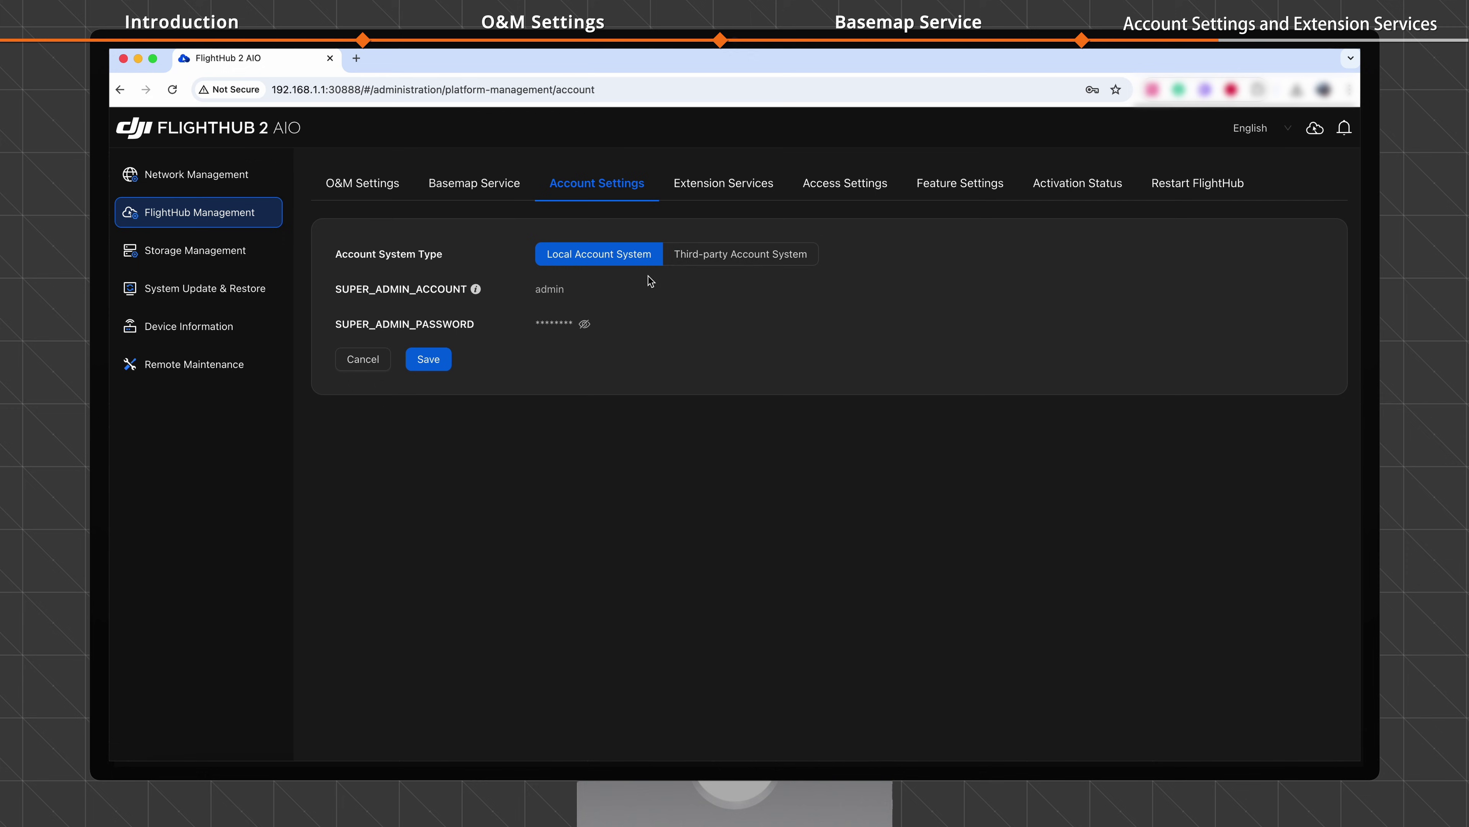
left_click(716, 261)
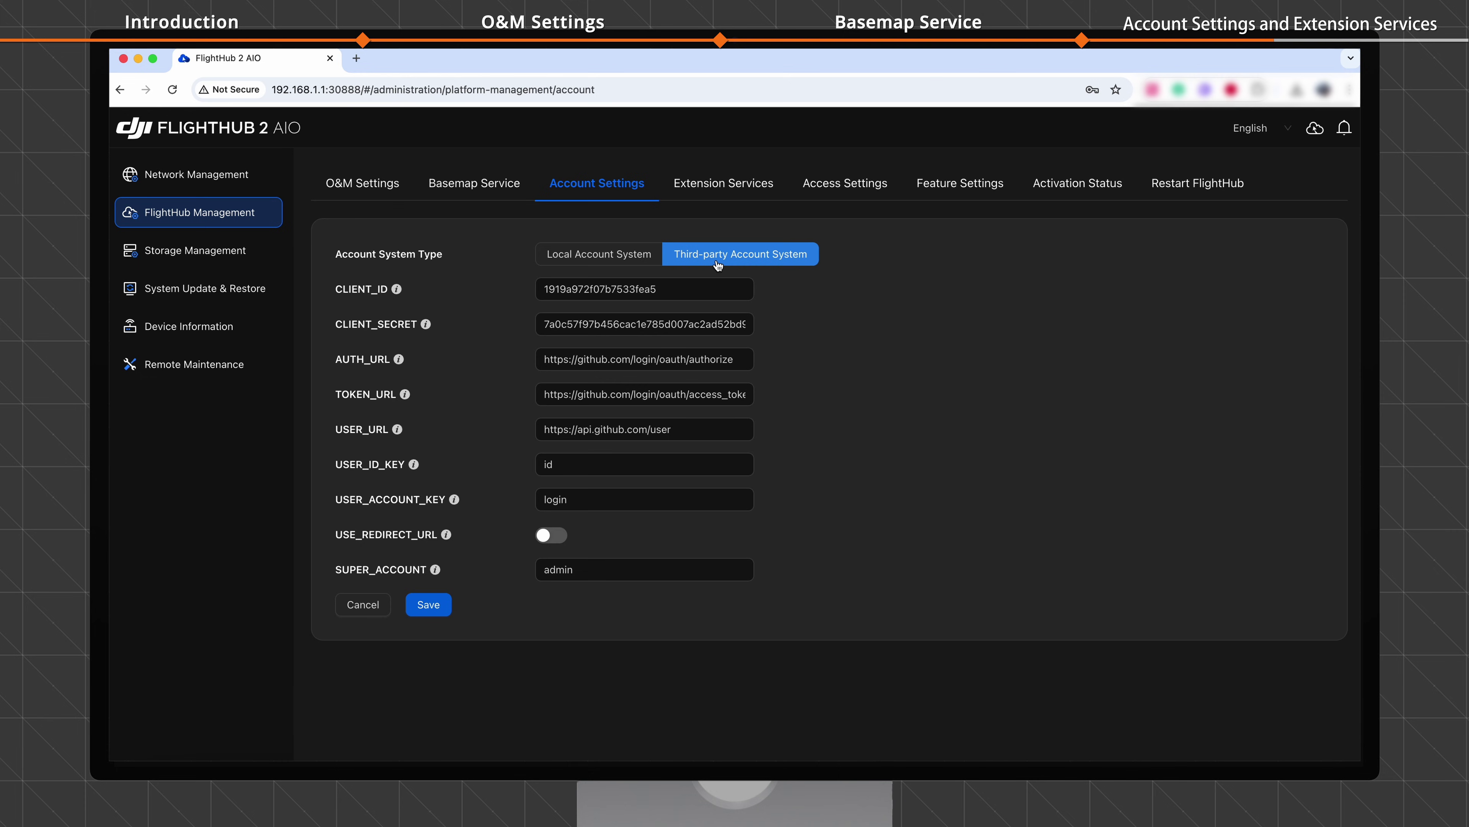
left_click(660, 323)
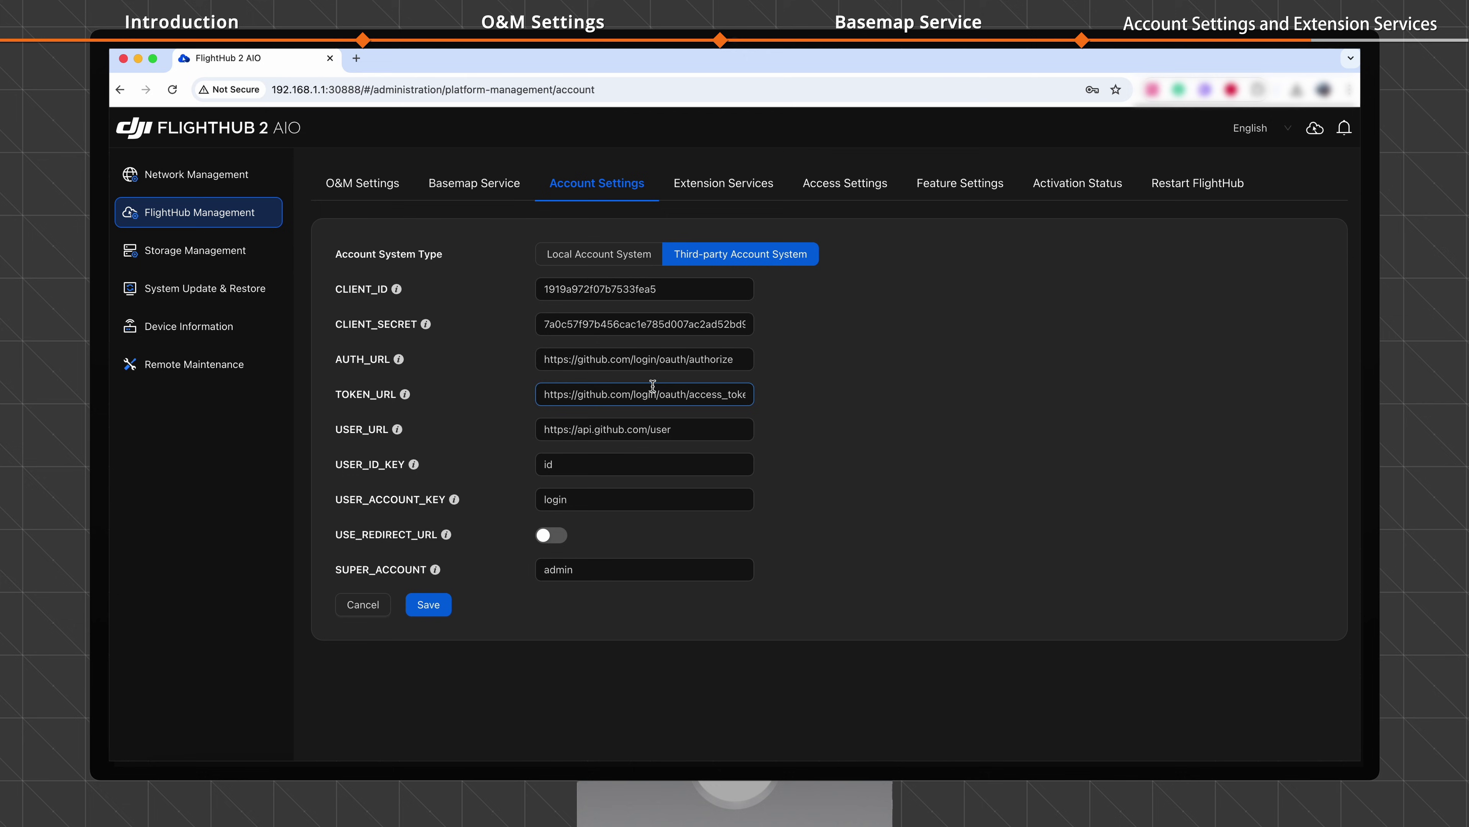
left_click(450, 606)
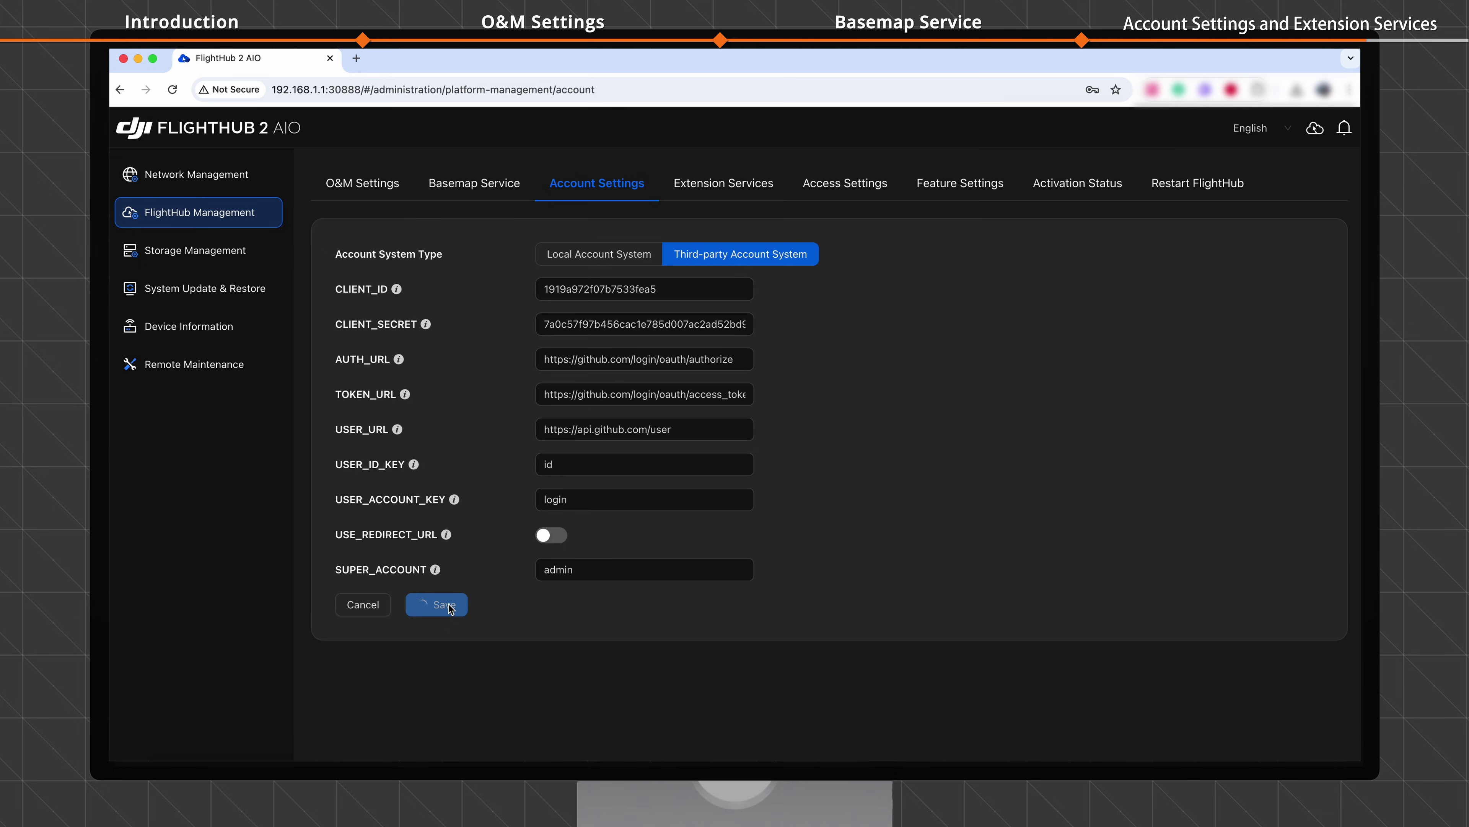
In Extension Services, open the 4G server and Terra algorithm service addresses for editing.
left_click(705, 189)
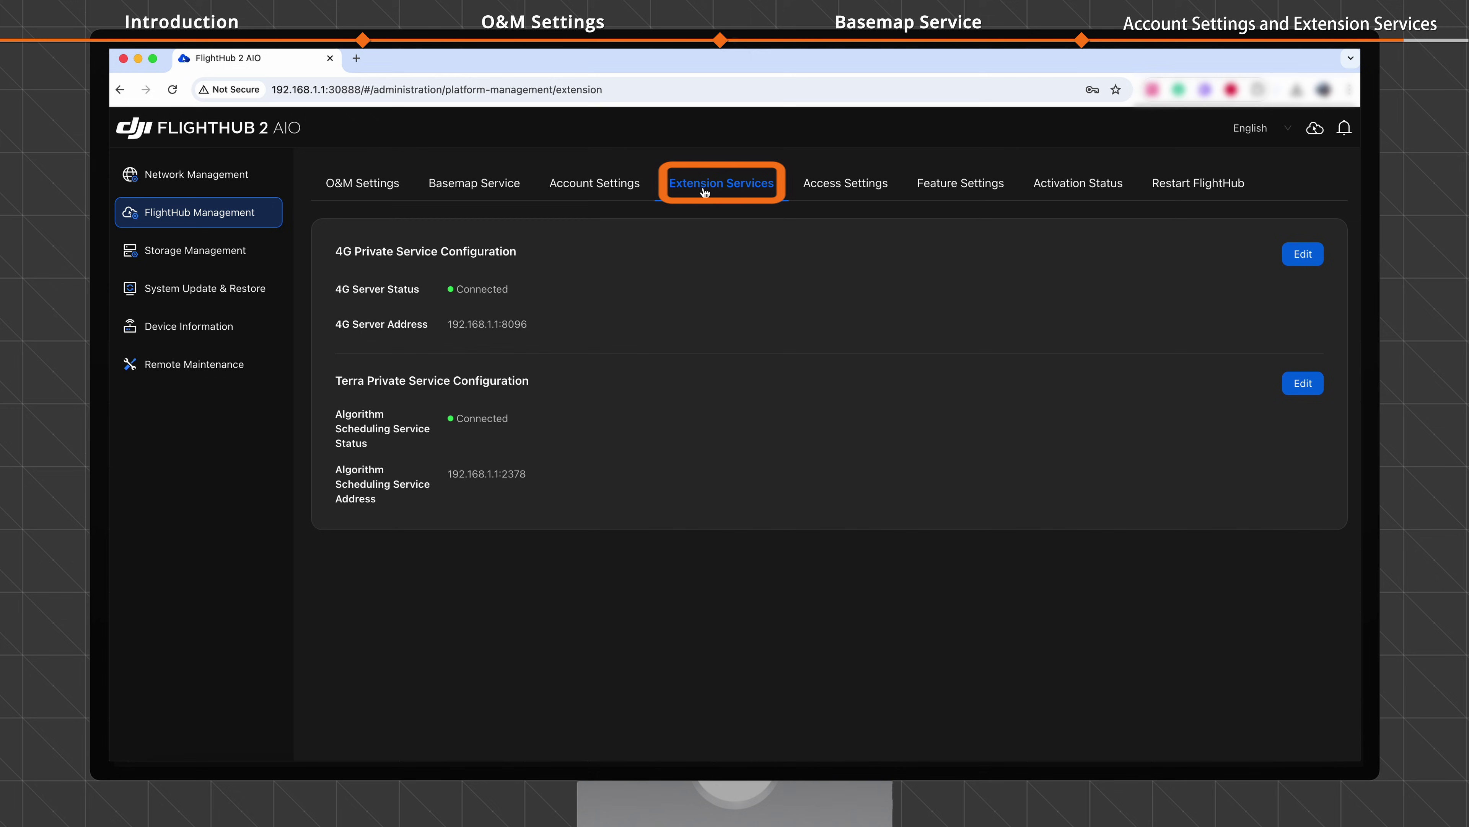
left_click(1284, 256)
left_click(1303, 429)
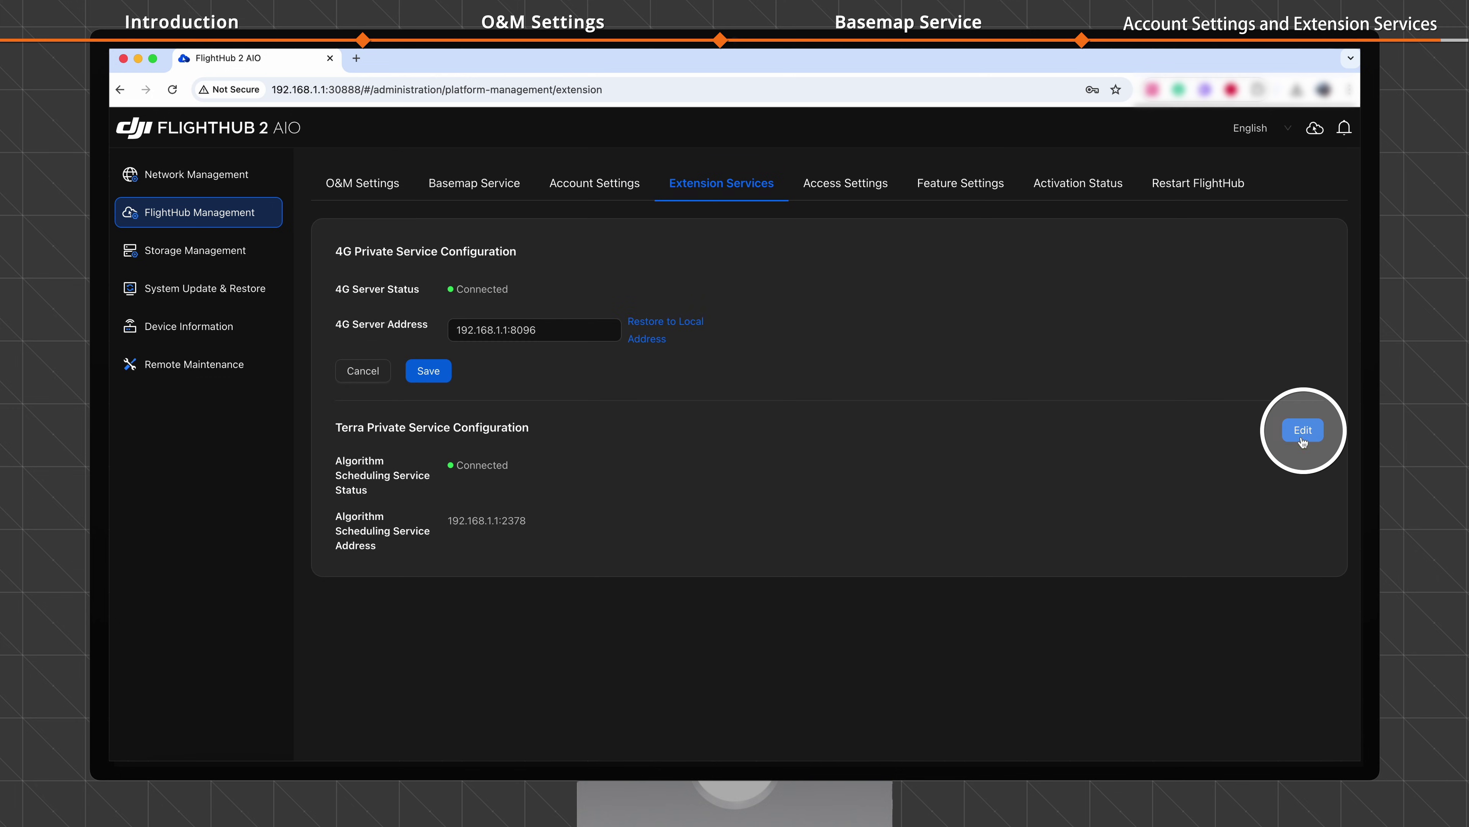